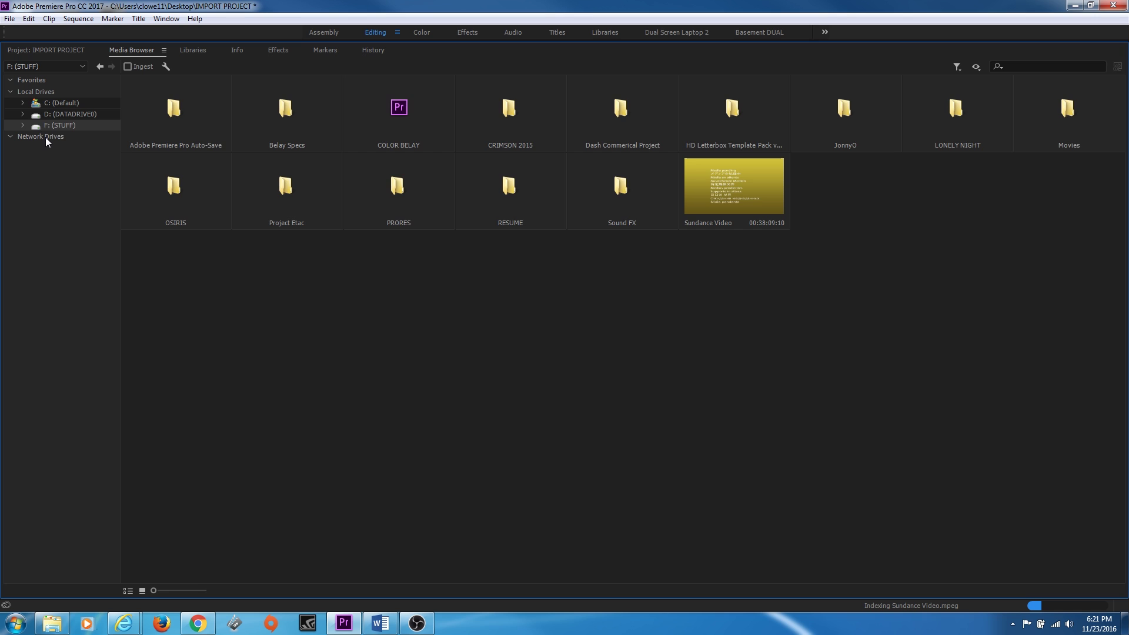
key("Up")
key("Up")
key("Down")
key("Down")
key("Up")
key("Up")
key("Down")
key("Down")
key("Up")
key("Up")
key("Down")
key("Down")
Step: Expand the F: (STUFF) drive in the folder tree and unfold its LONELY NIGHT folder
key("Right")
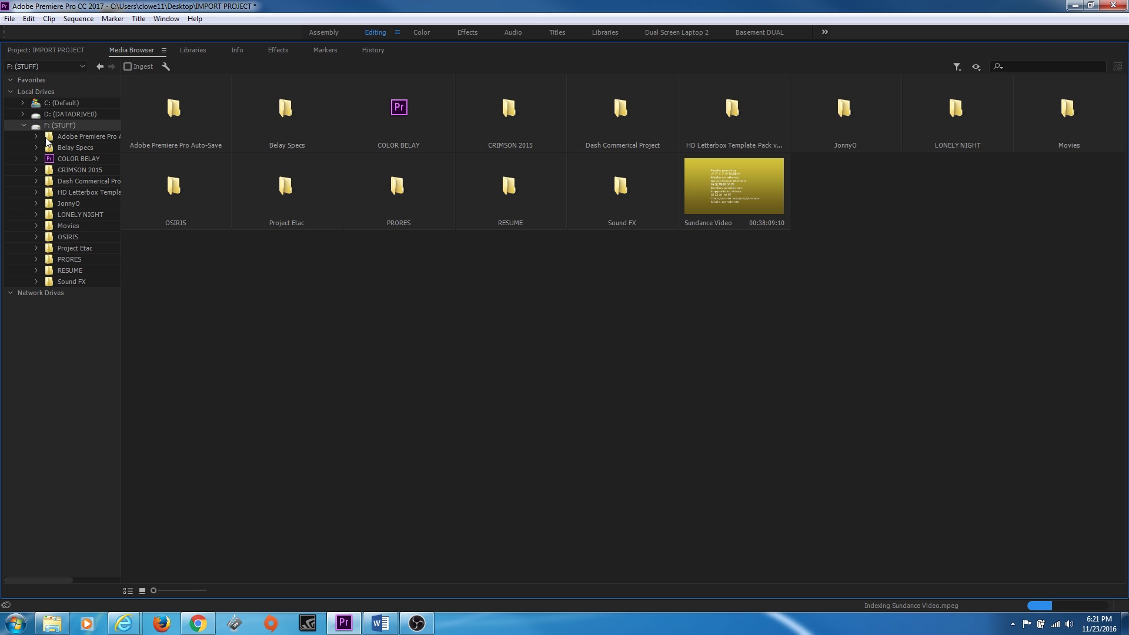
key("Left")
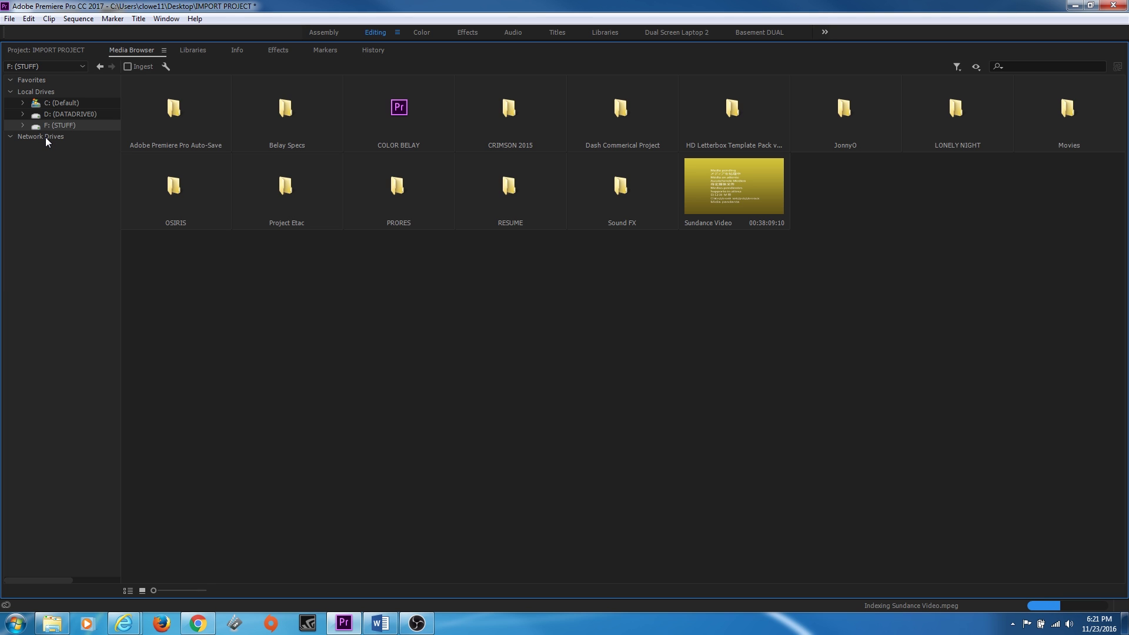
key("Right")
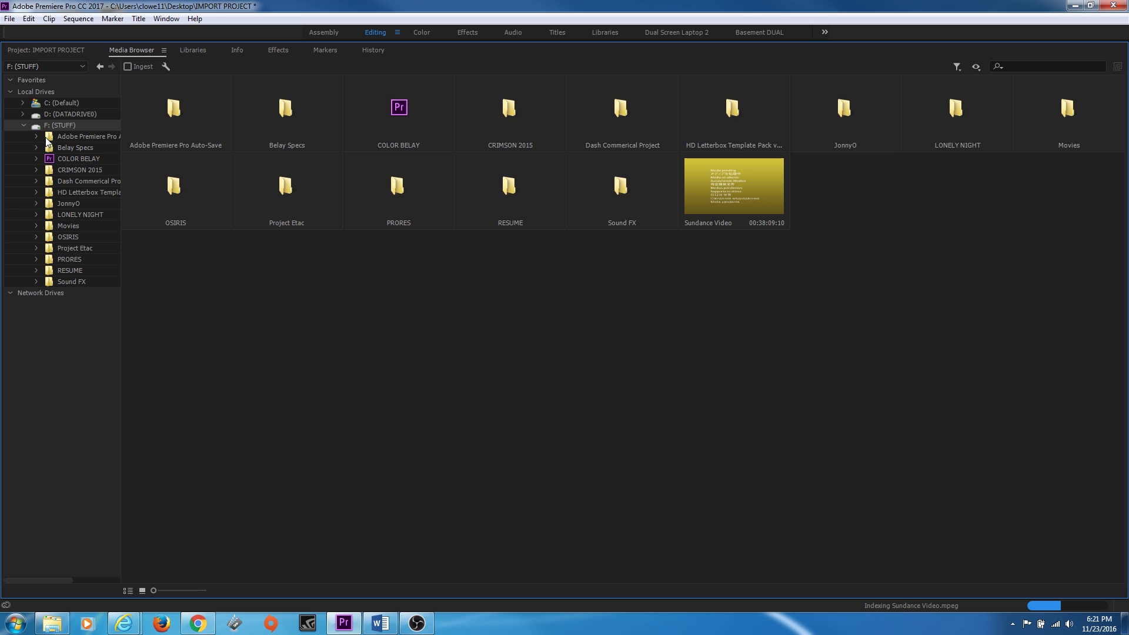
key("Down")
key("Down")
key("Down")
key("Down")
key("Down")
key("Down")
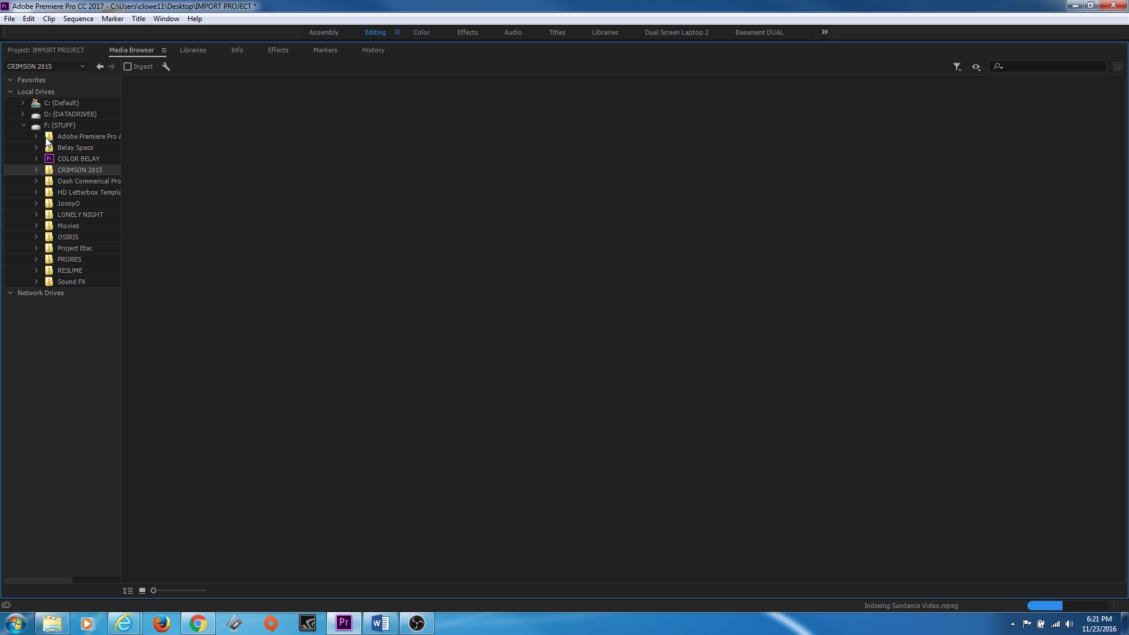
key("Down")
key("Down")
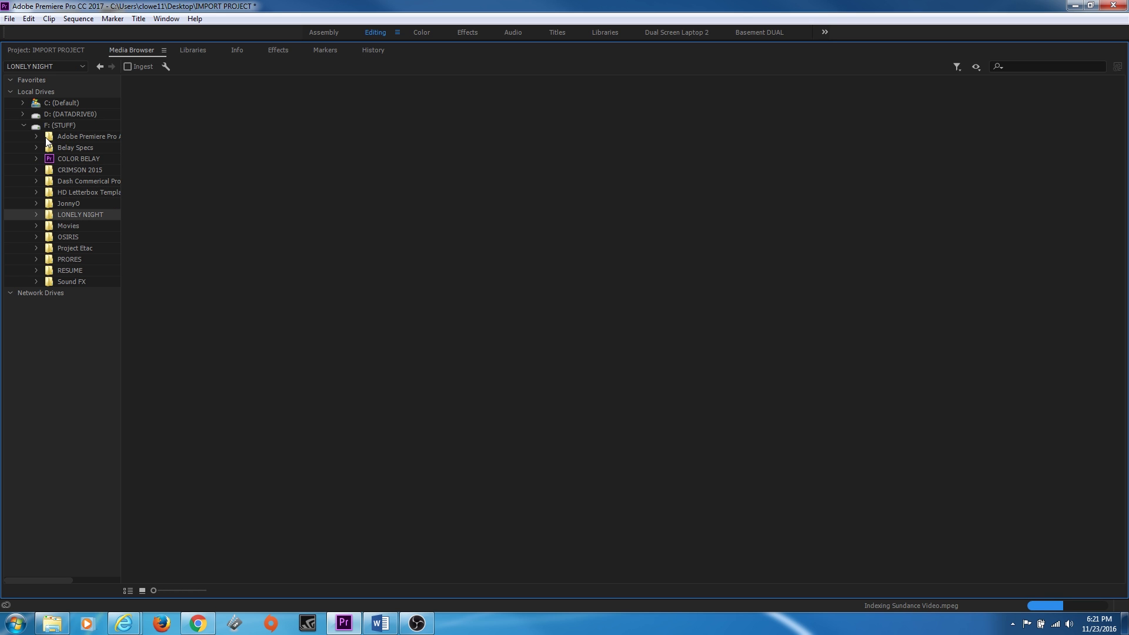
key("Right")
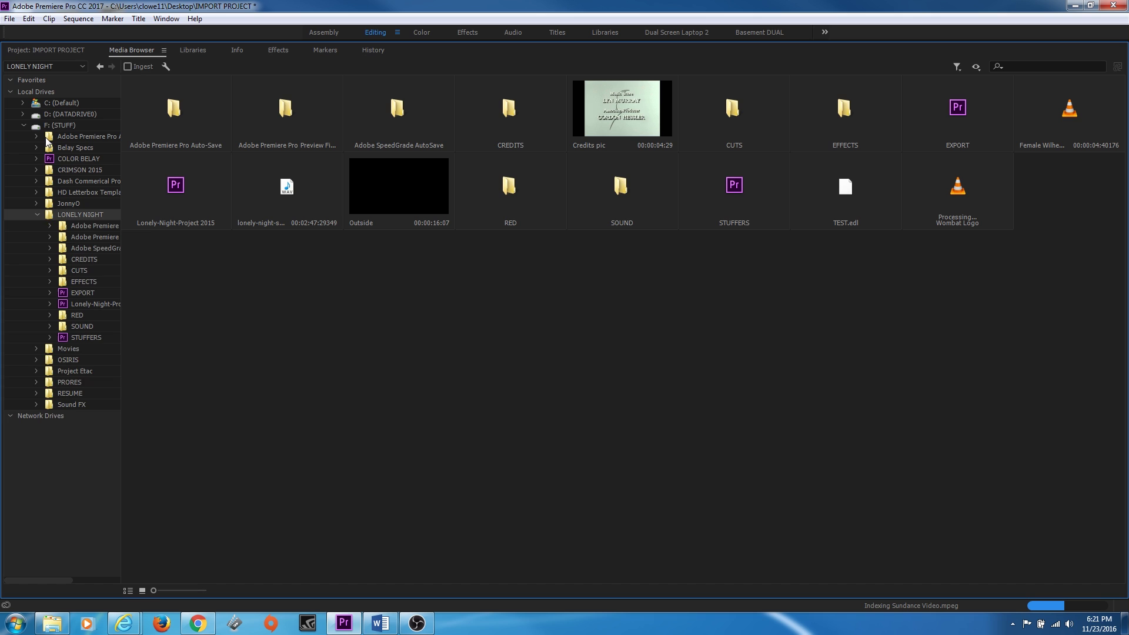
Step: Expand the RED folder inside LONELY NIGHT to list its card folders
key("Down")
key("Down")
key("Down")
key("Down")
key("Down")
key("Down")
key("Down")
key("Down")
key("Down")
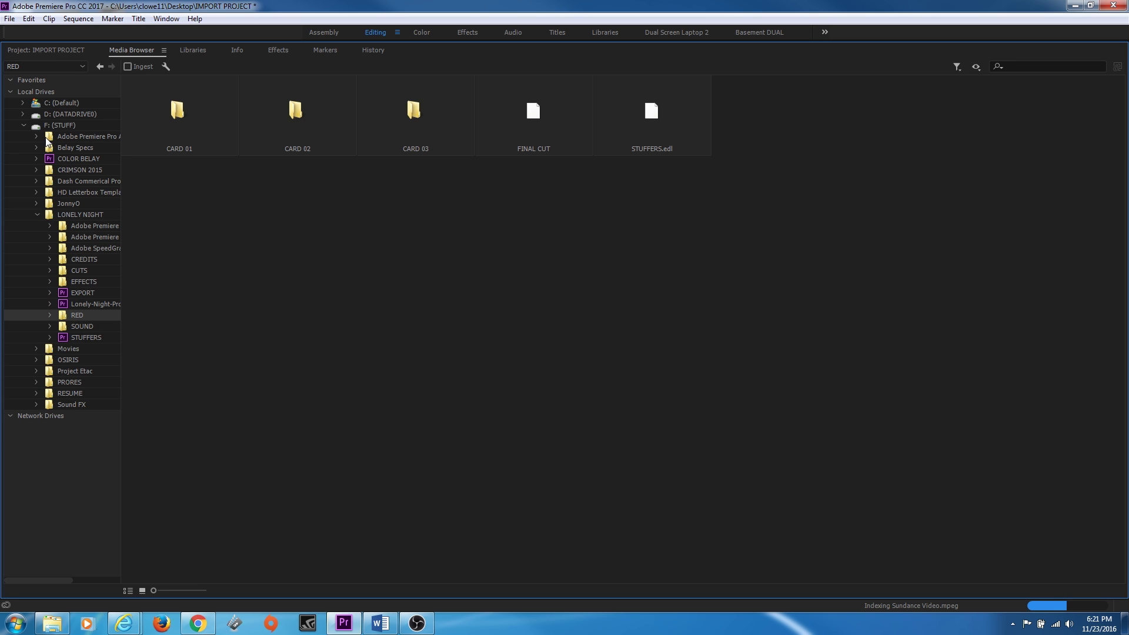
key("Right")
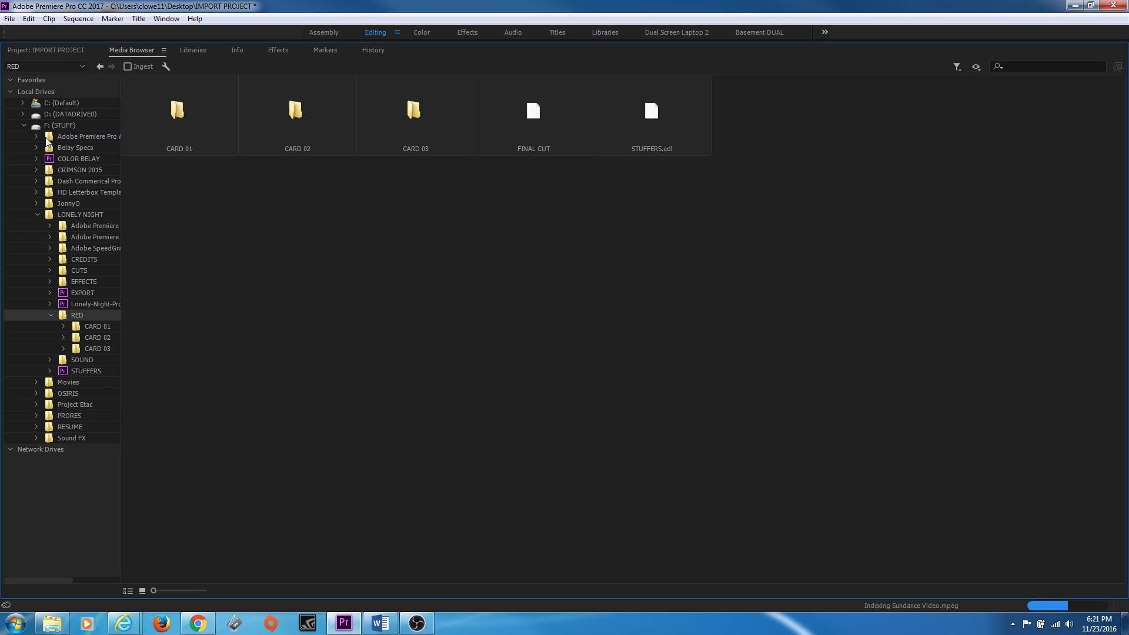
Step: Expand CARD 01 and view the clips in its A003_0608SC.RDM folder
key("Down")
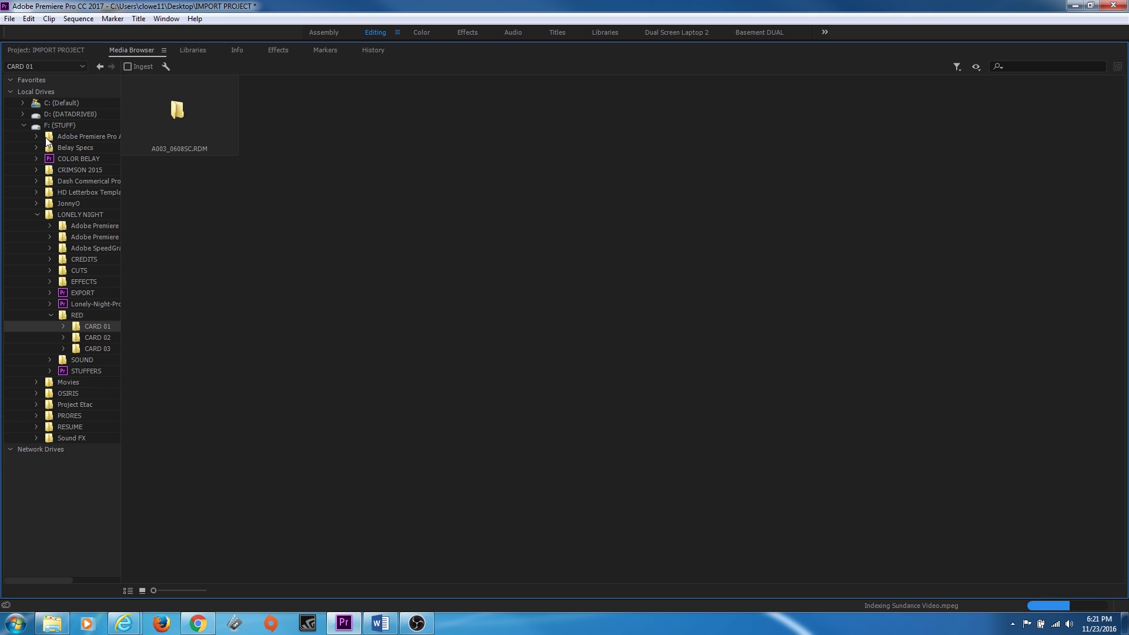
key("Right")
key("Down")
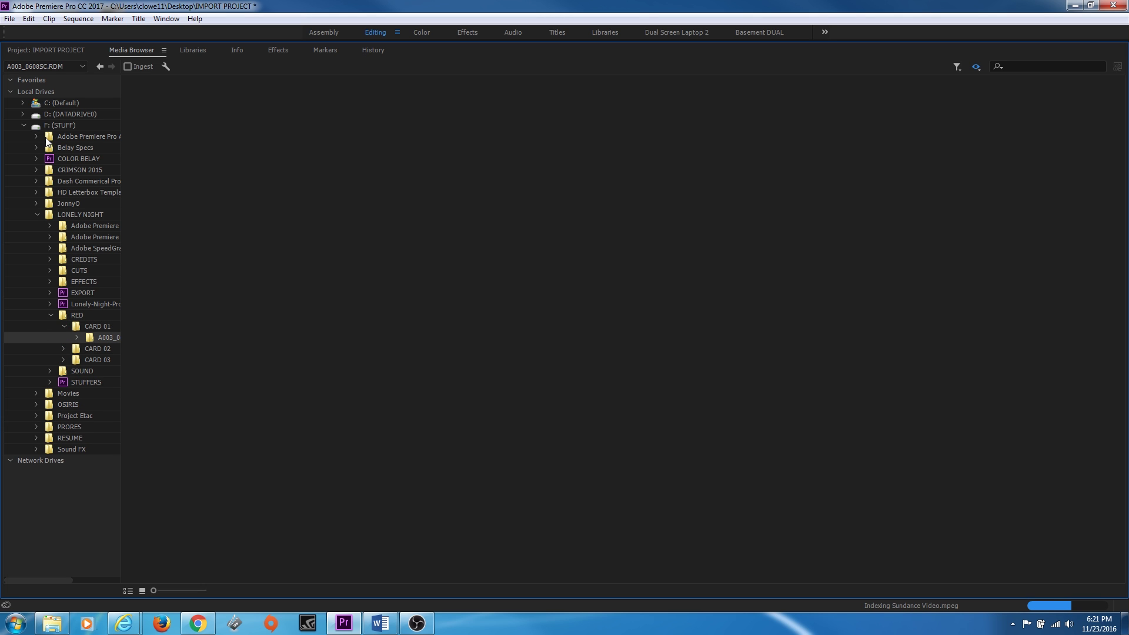
key("Right")
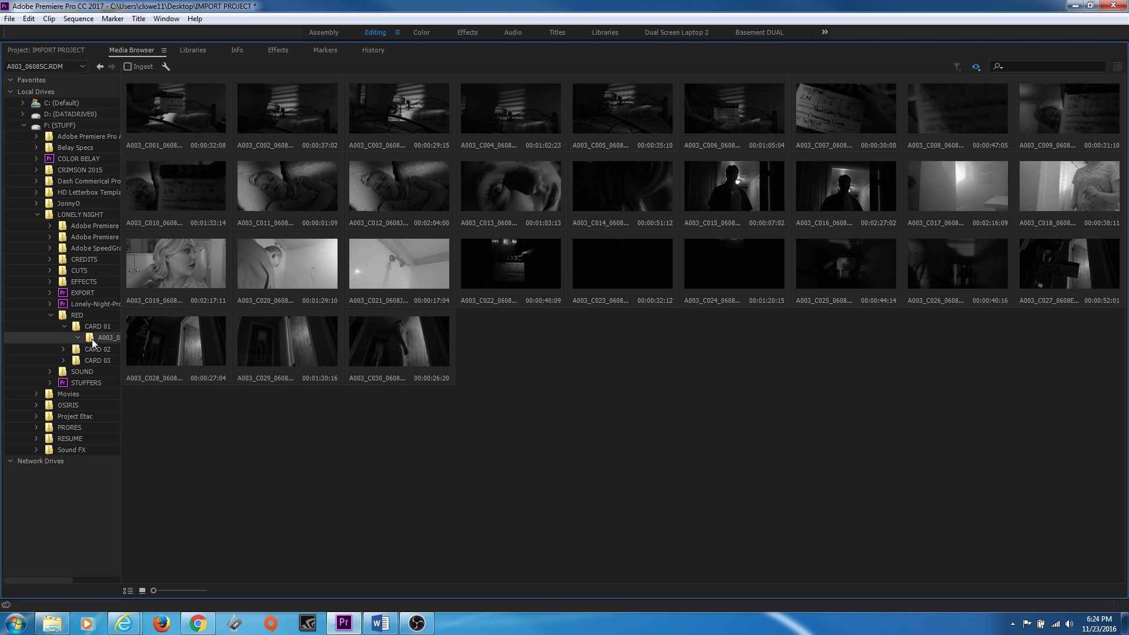
Step: Collapse CARD 01 and view the clips in CARD 02's A001_042384.RDM folder
key("Up")
key("Up")
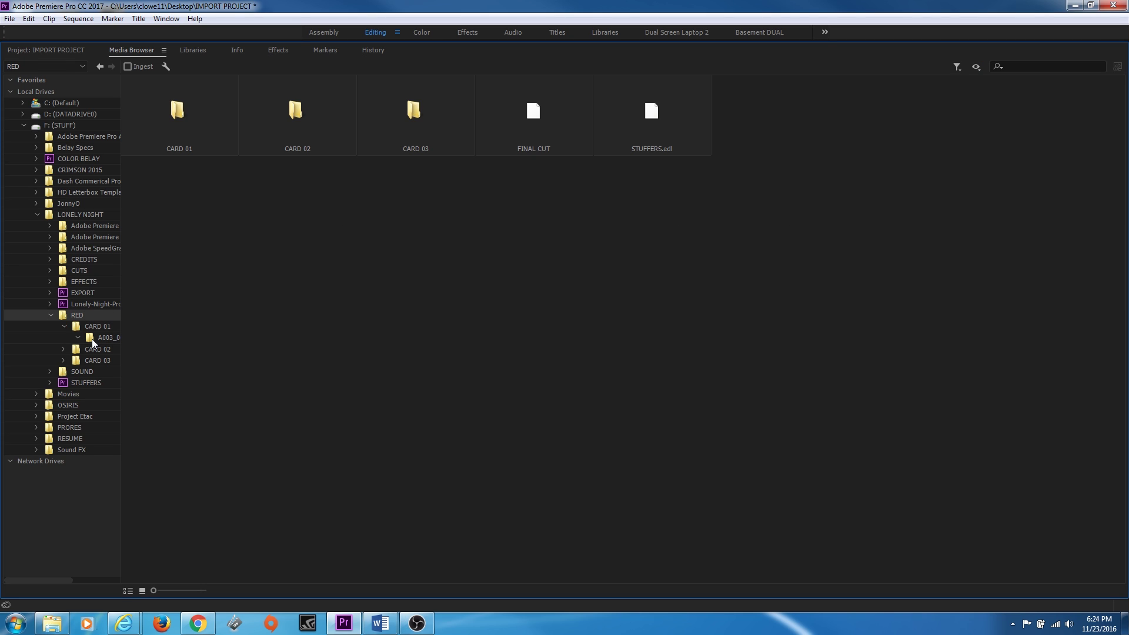
key("Down")
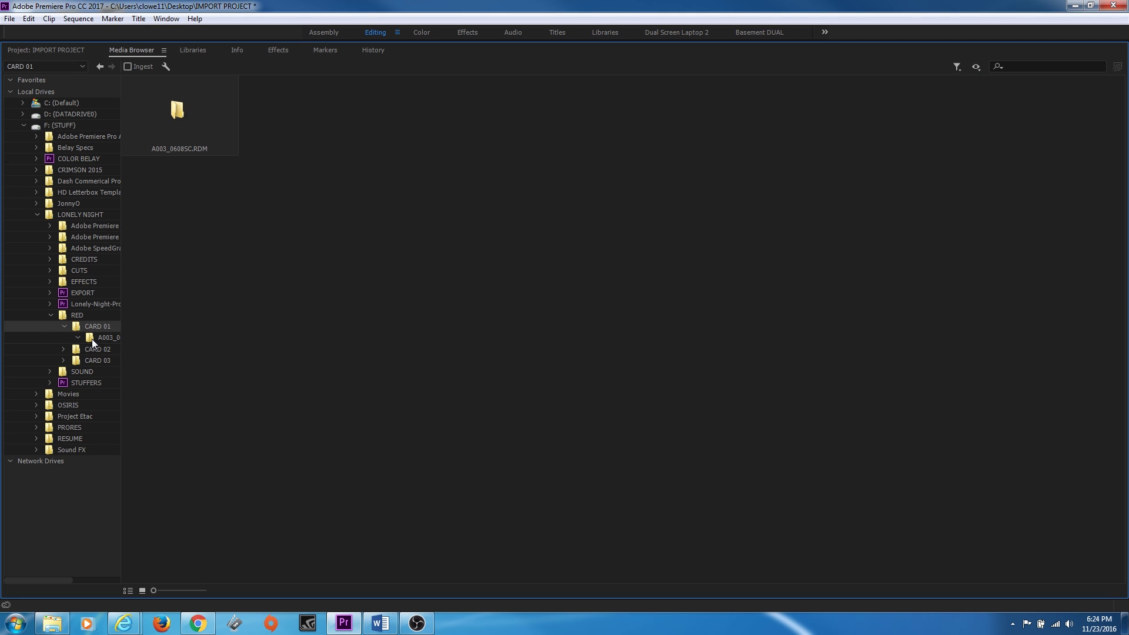
key("Left")
key("Down")
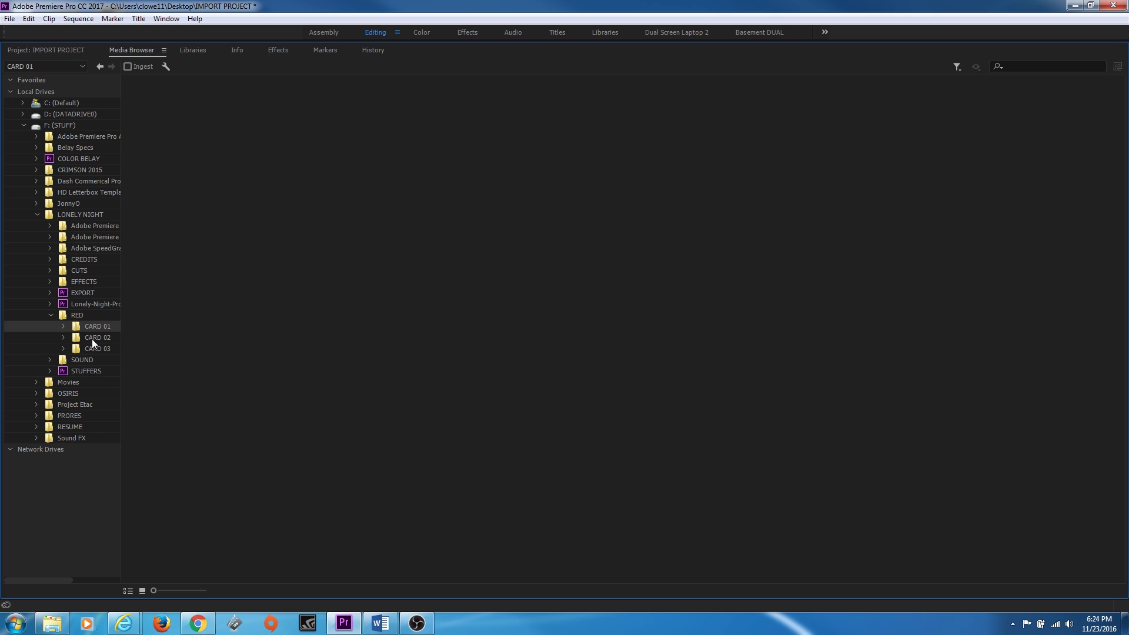
key("Right")
key("Down")
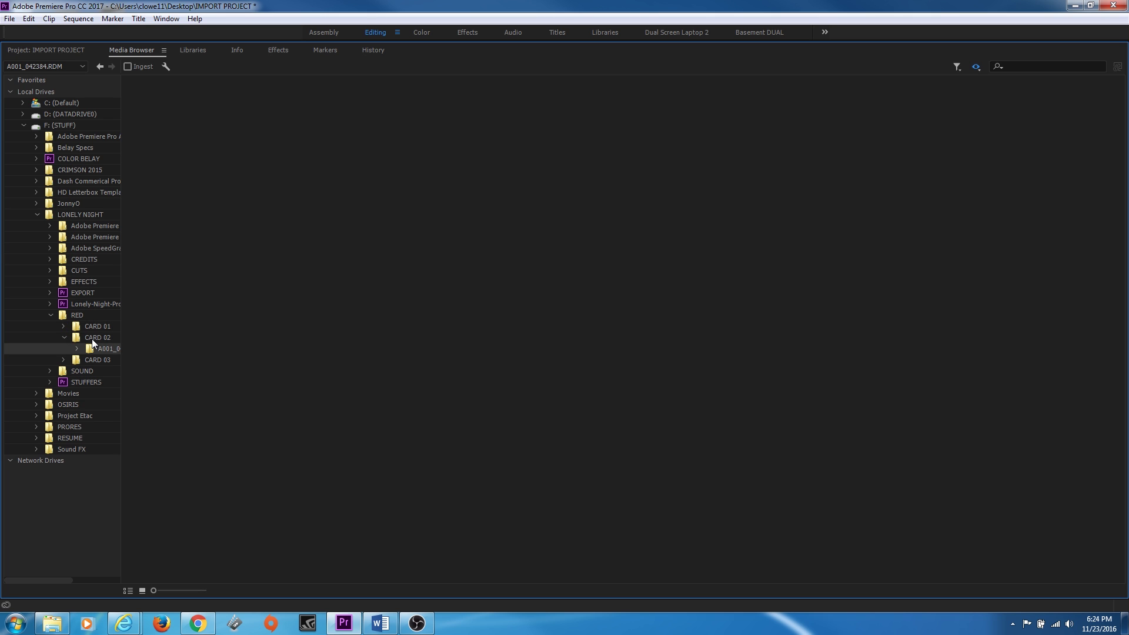
key("Right")
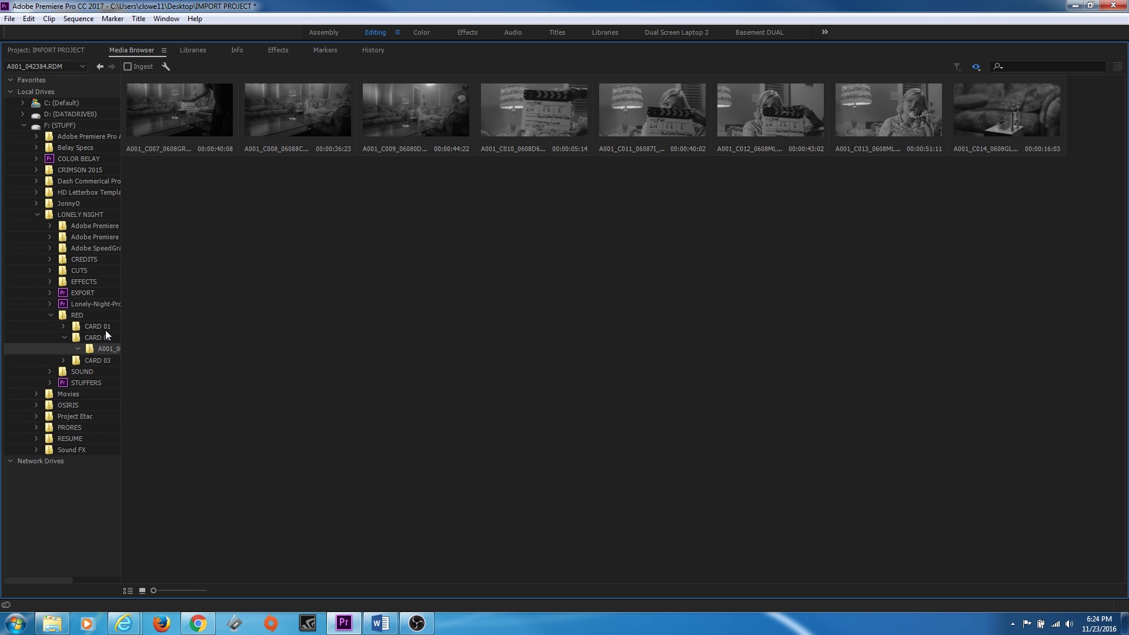
Step: Reopen CARD 01's A003_0608SC.RDM folder and enlarge the clip thumbnails slightly
left_click(100, 326)
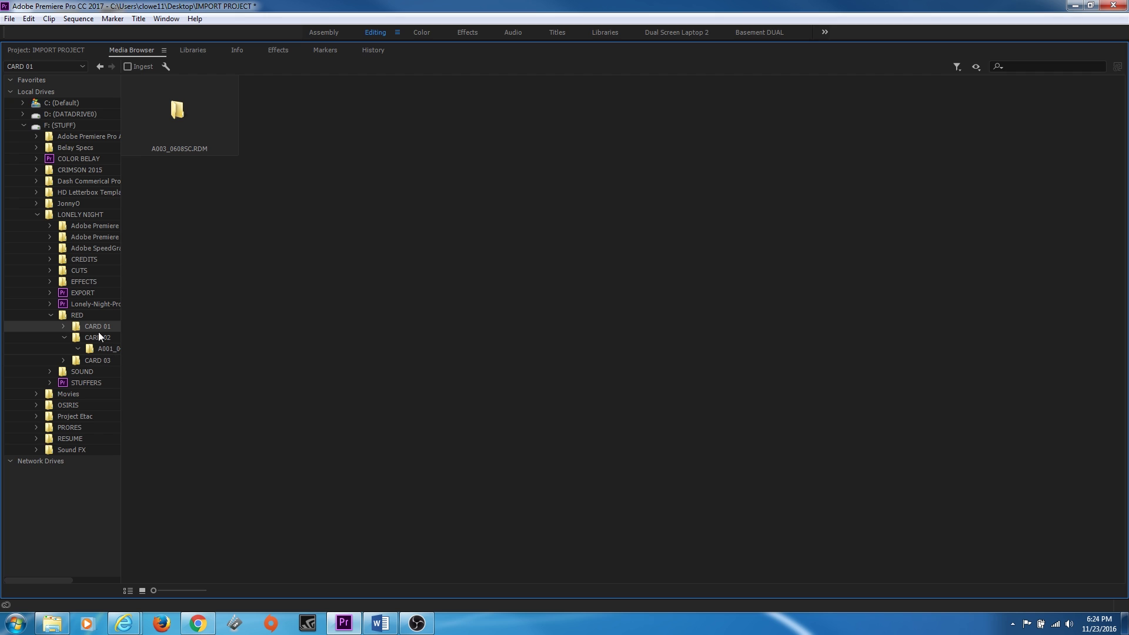
double_click(101, 326)
key("Down")
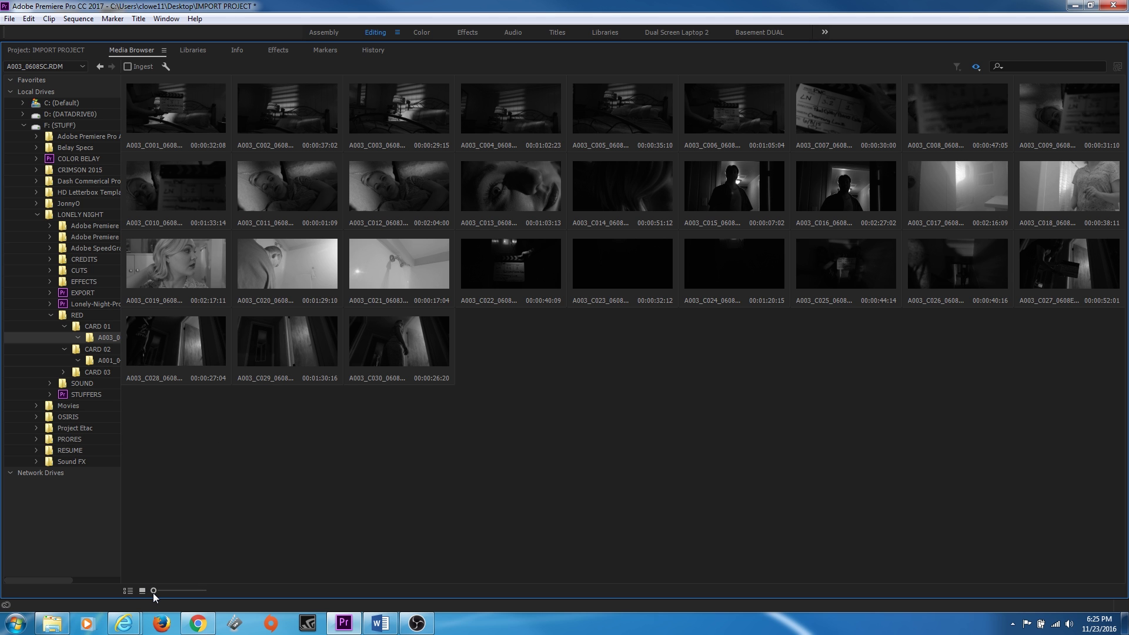
left_click_drag(153, 591, 156, 616)
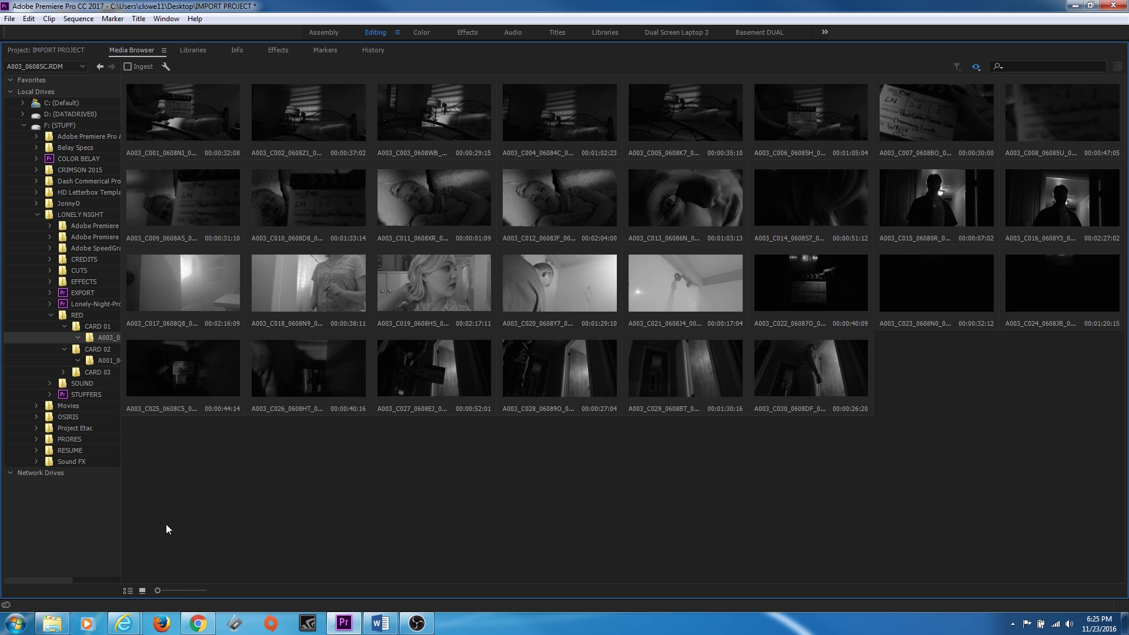
Step: Import all clips from CARD 01's A003_0608SC.RDM folder into the project
left_click_drag(197, 461, 987, 124)
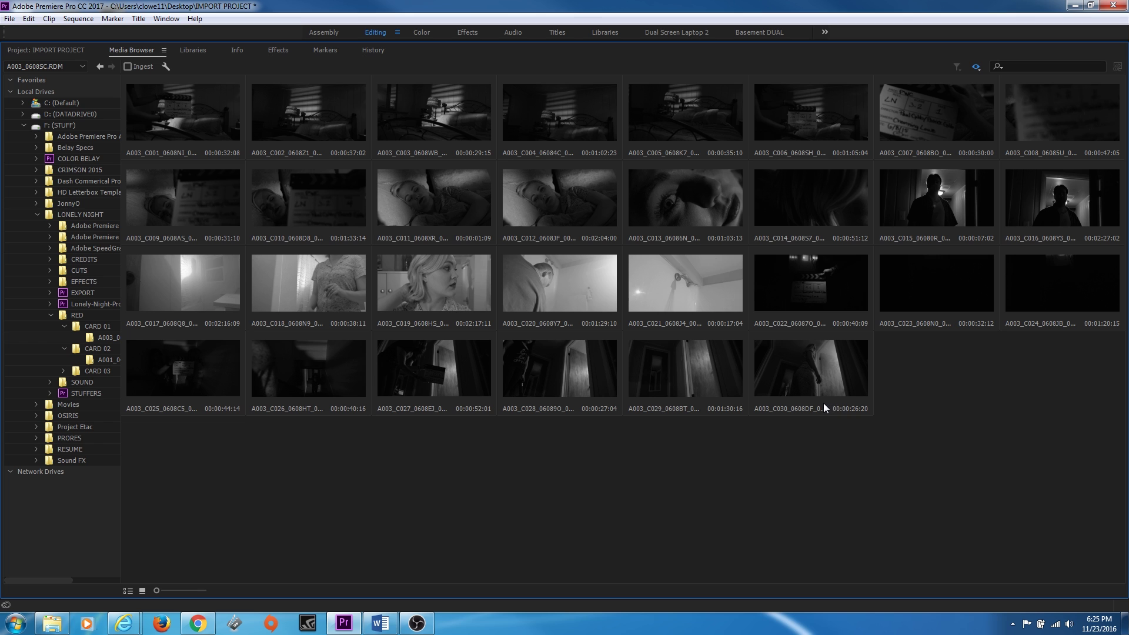
key("ctrl+a")
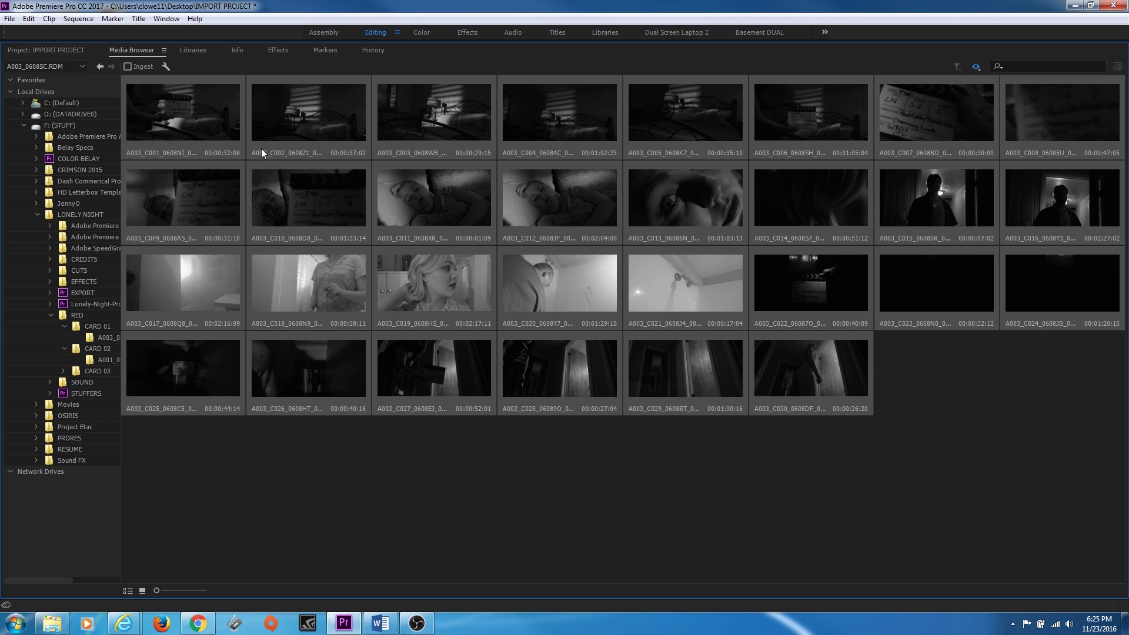
right_click(178, 119)
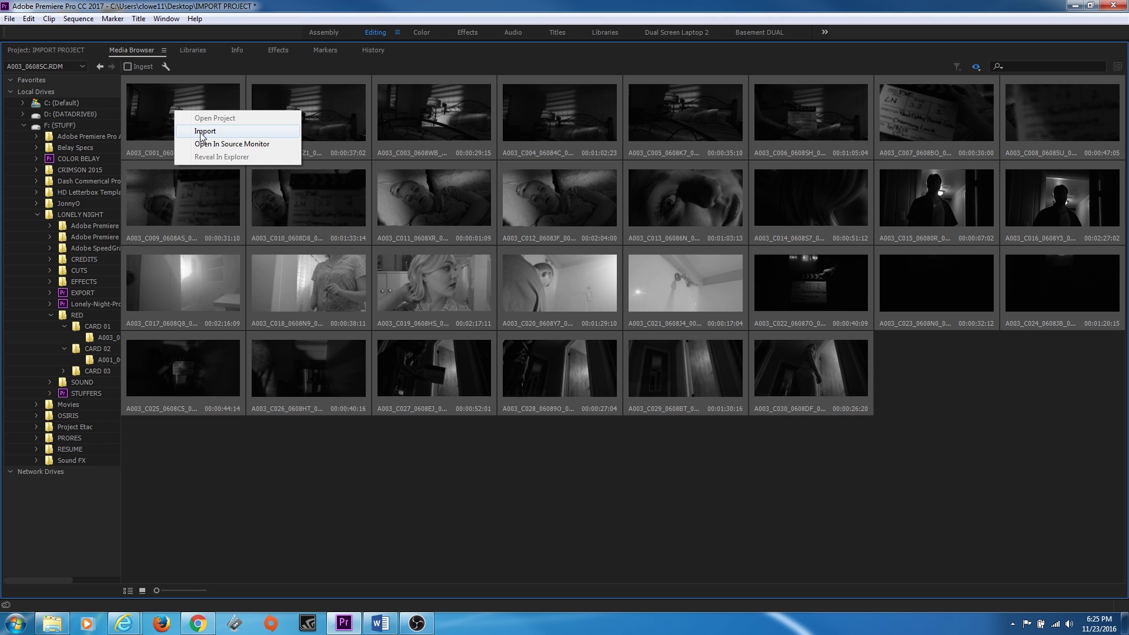
left_click(201, 133)
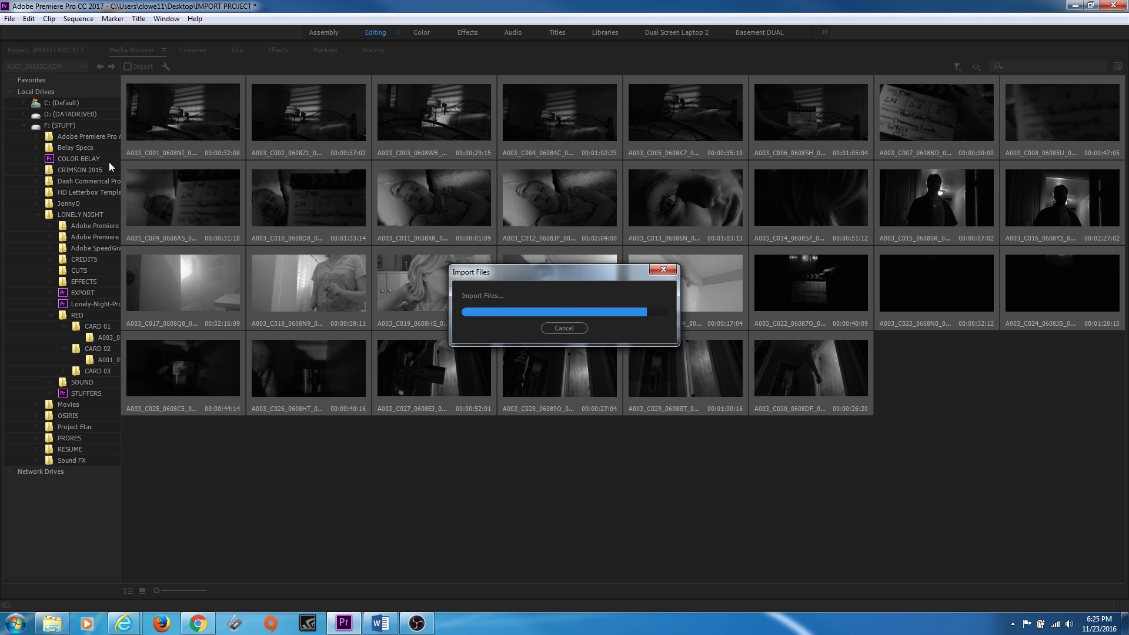
Step: Check the imported clips in the project, viewing them as icons and as a list
left_click(58, 50)
scroll(85, 220, "up", 1)
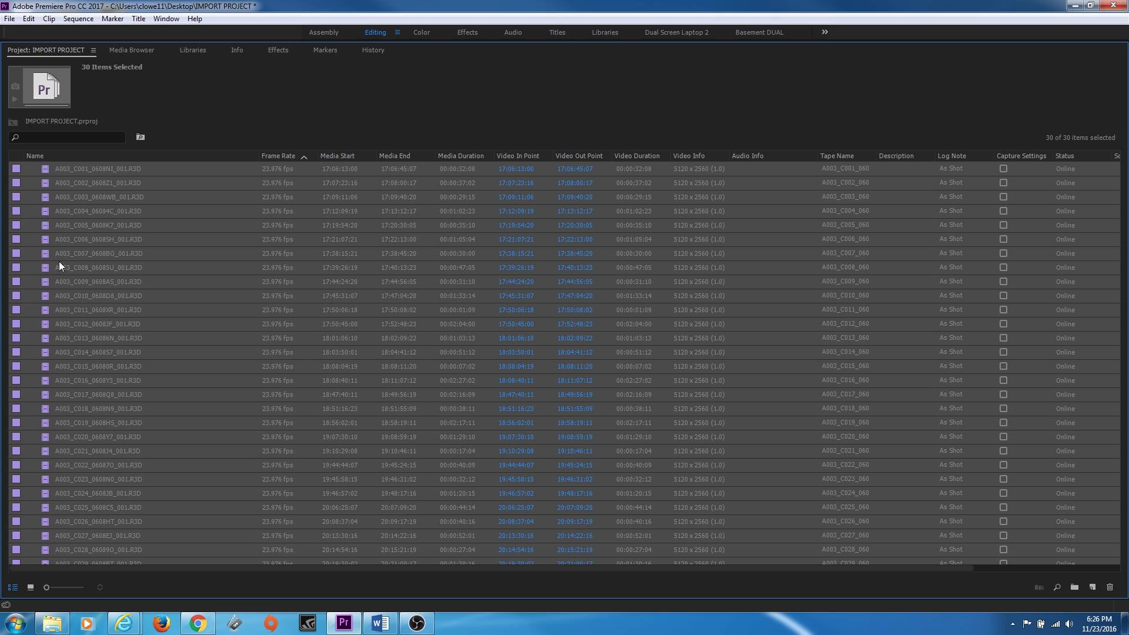
left_click(32, 587)
left_click(13, 588)
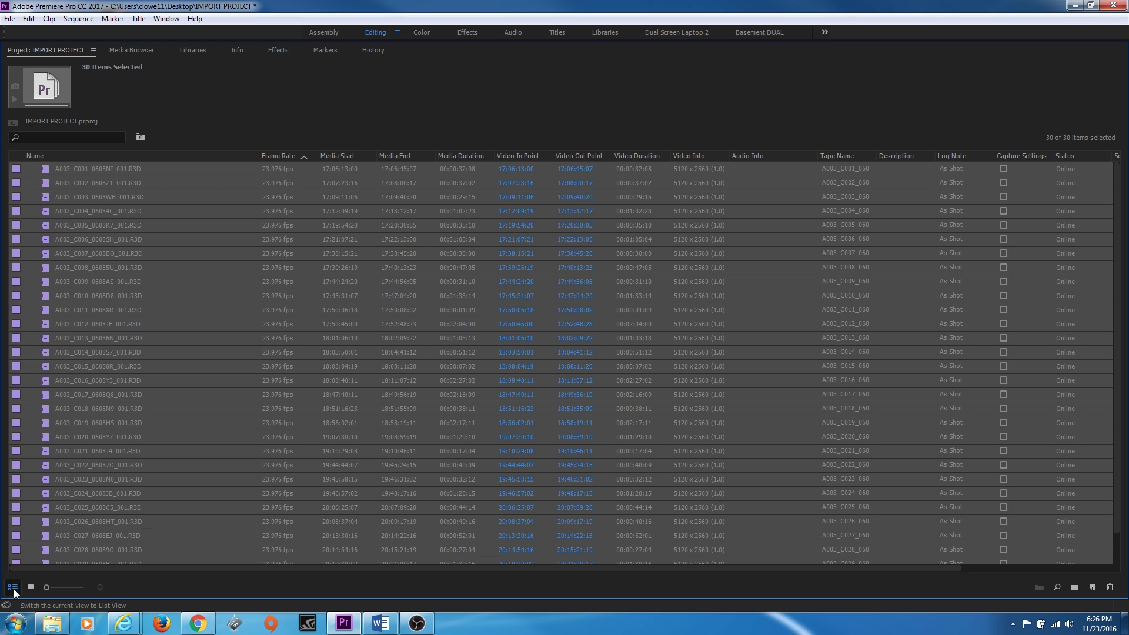
Step: Open CARD 02's A001_042384.RDM folder in the media browser, and delete all imported clips from the project
left_click(140, 50)
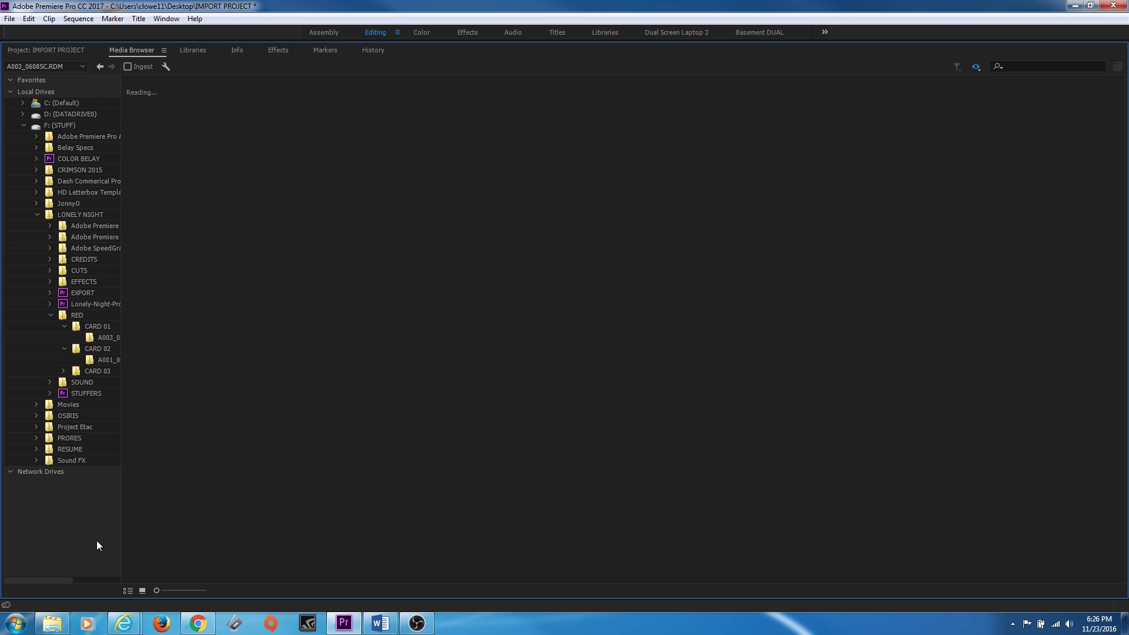
left_click_drag(107, 360, 62, 67)
key("Delete")
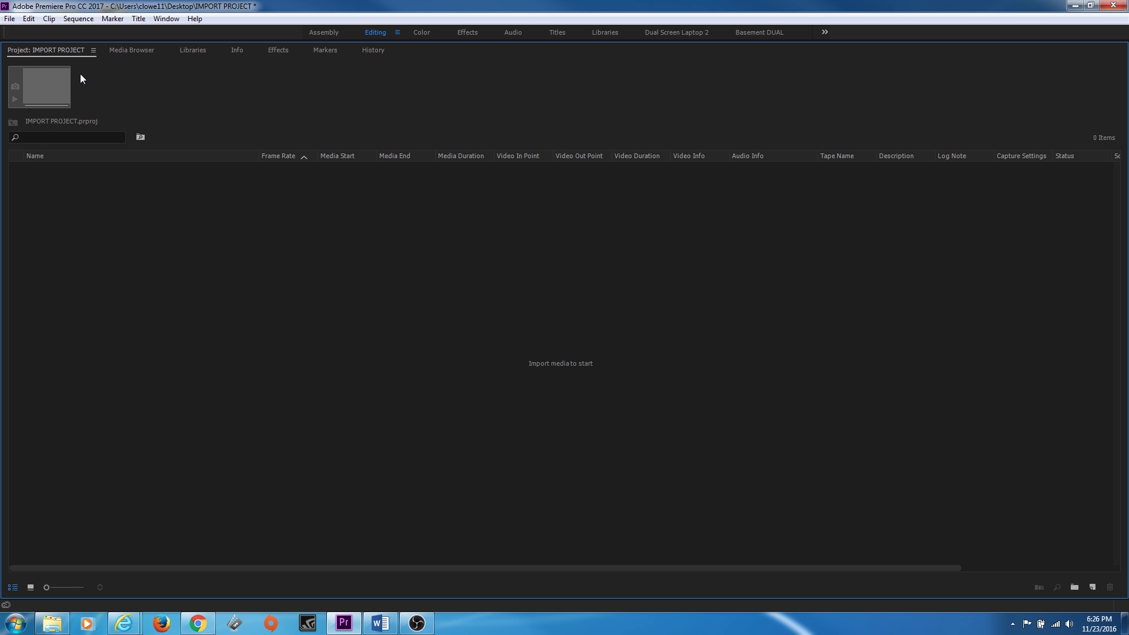
Step: Create a new bin named CARD 01 in the empty project
left_click(111, 49)
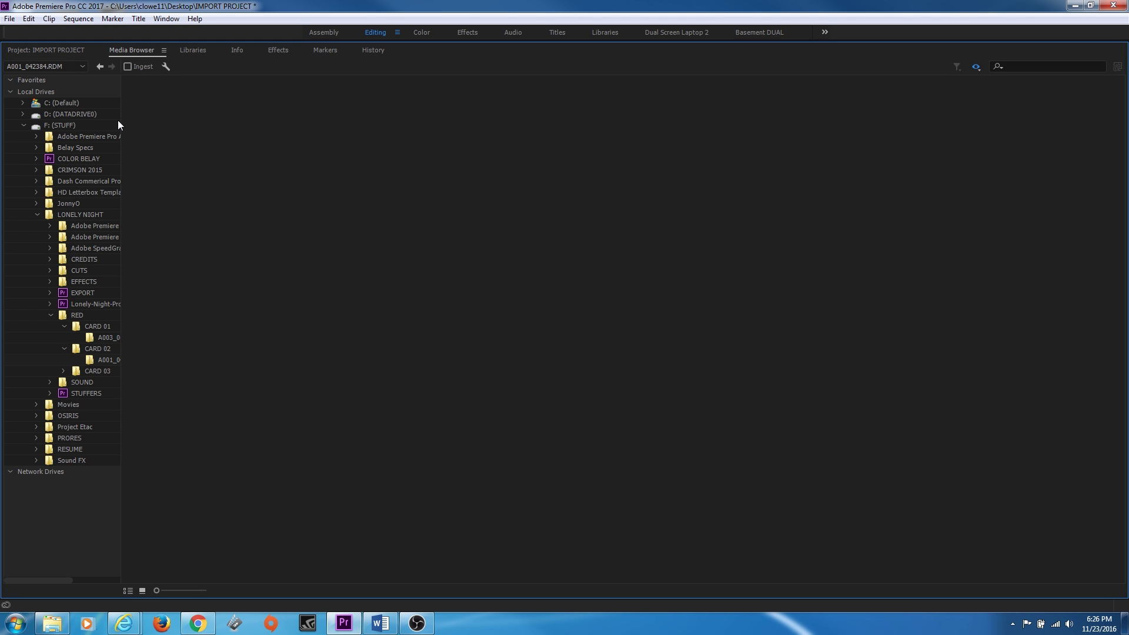
left_click(64, 52)
right_click(60, 202)
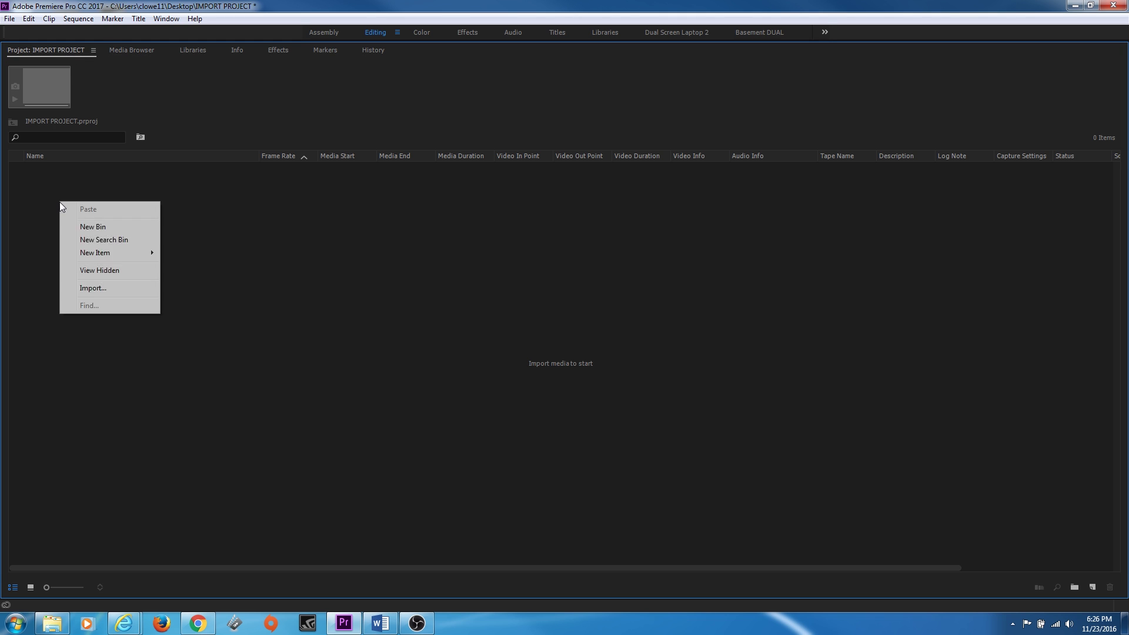
left_click(132, 231)
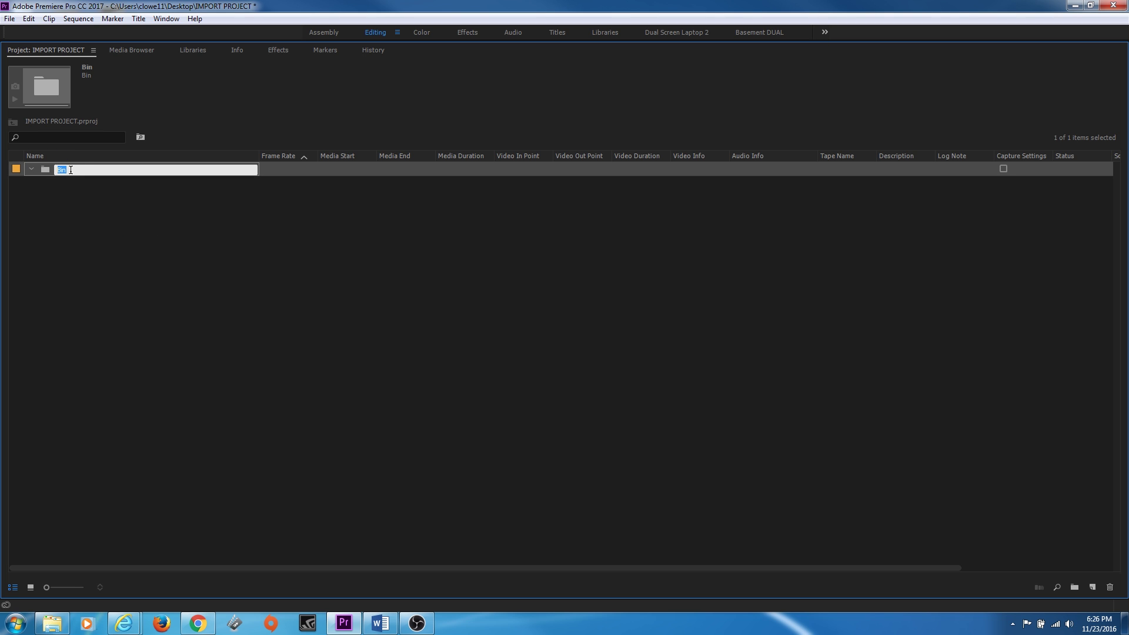
type("CARD 01")
key("Tab")
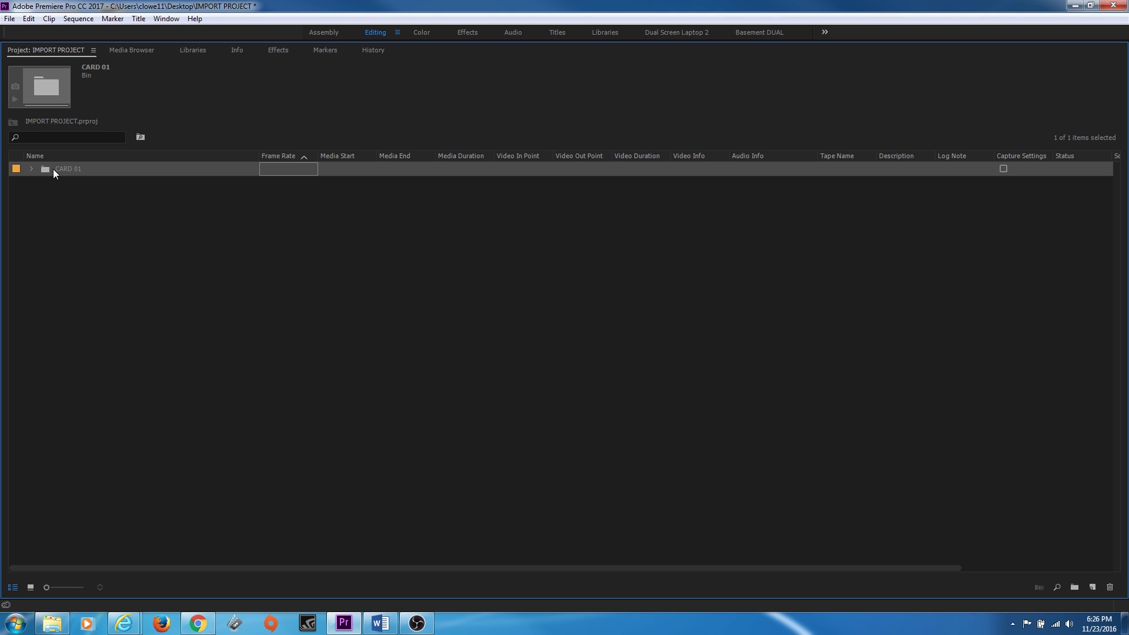
Step: Open CARD 01's A003_0608SC.RDM folder in the media browser
left_click(132, 51)
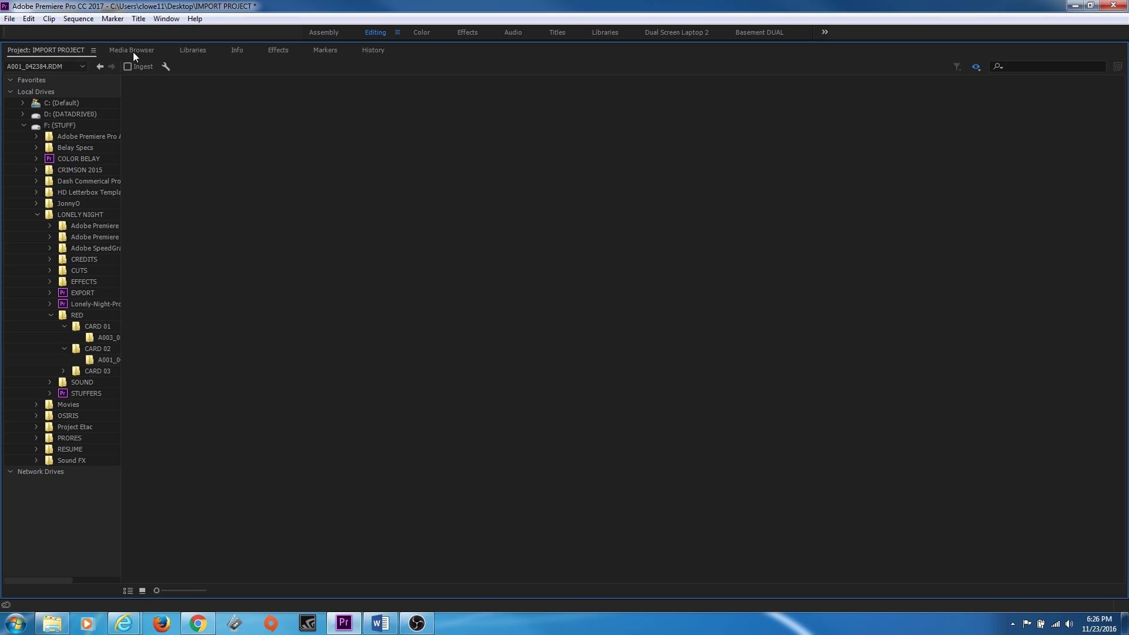
left_click(108, 337)
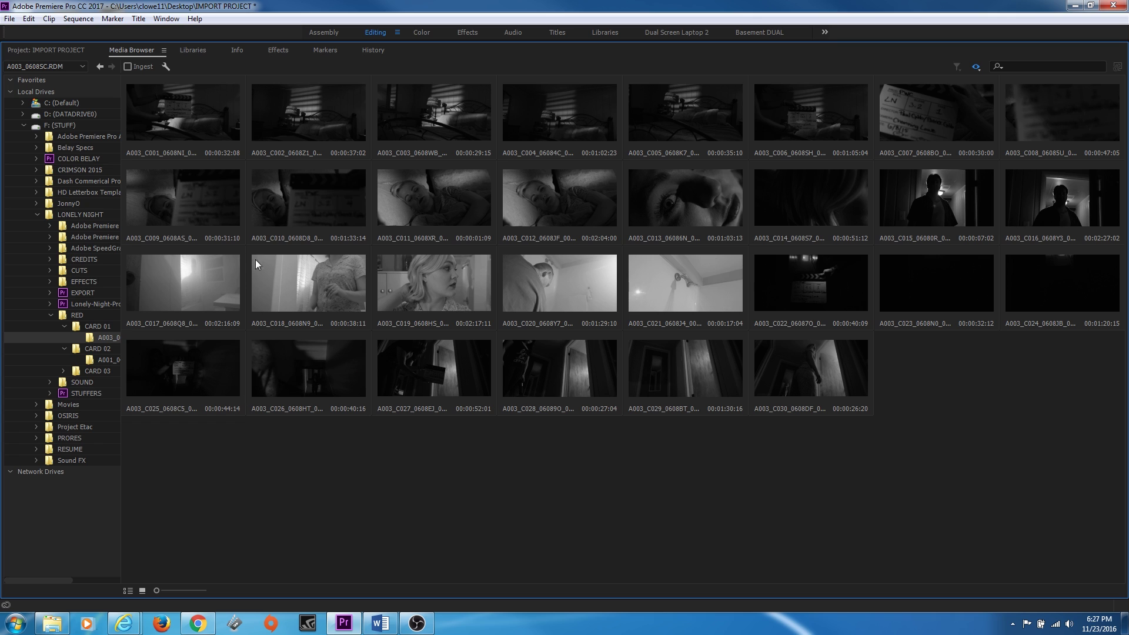
left_click(225, 128)
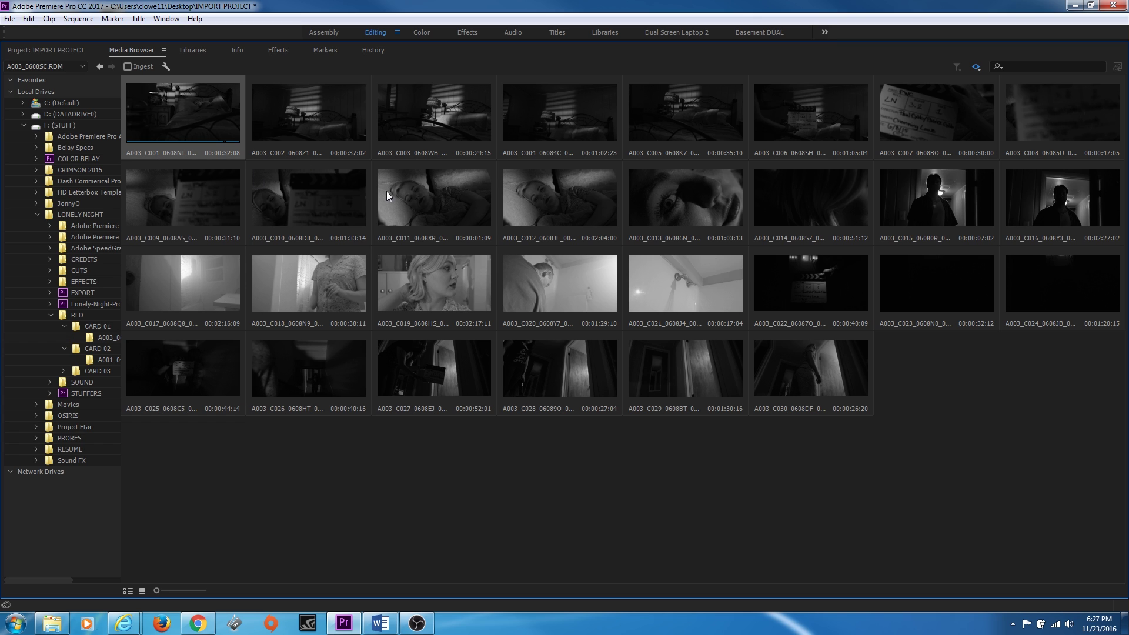
left_click(570, 291, "ctrl")
left_click(775, 368, "ctrl")
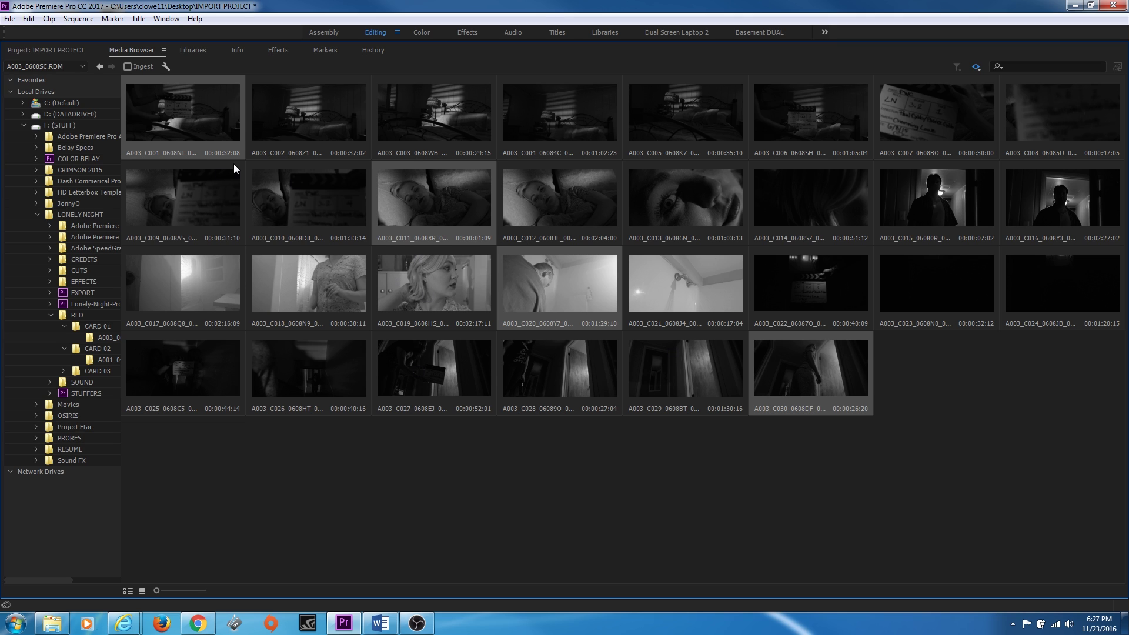
left_click(282, 457)
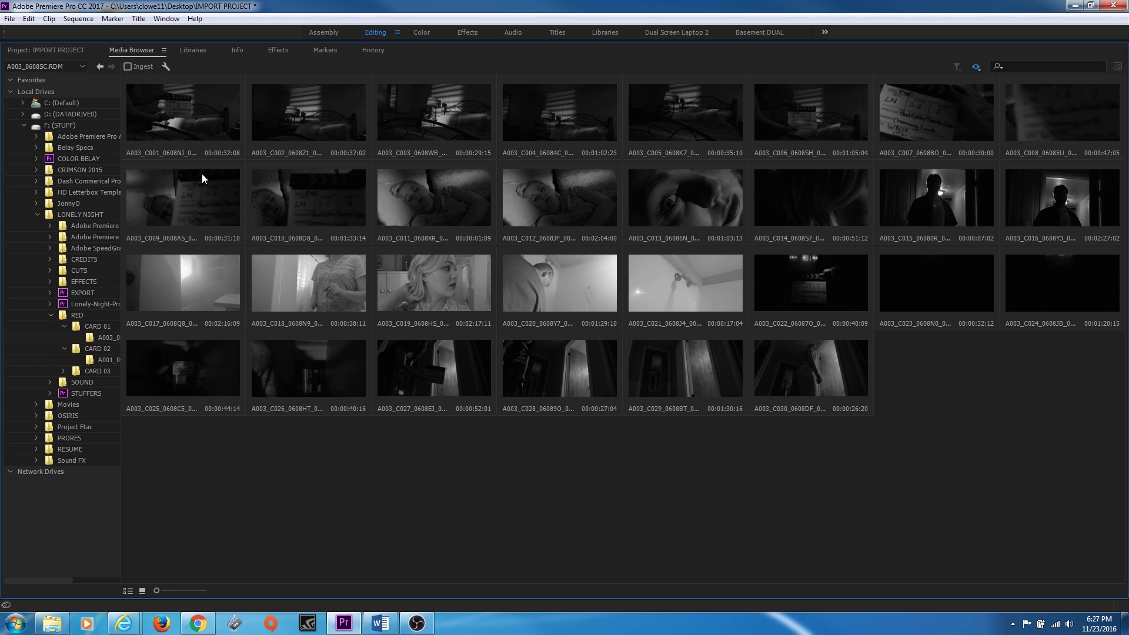
left_click(206, 139)
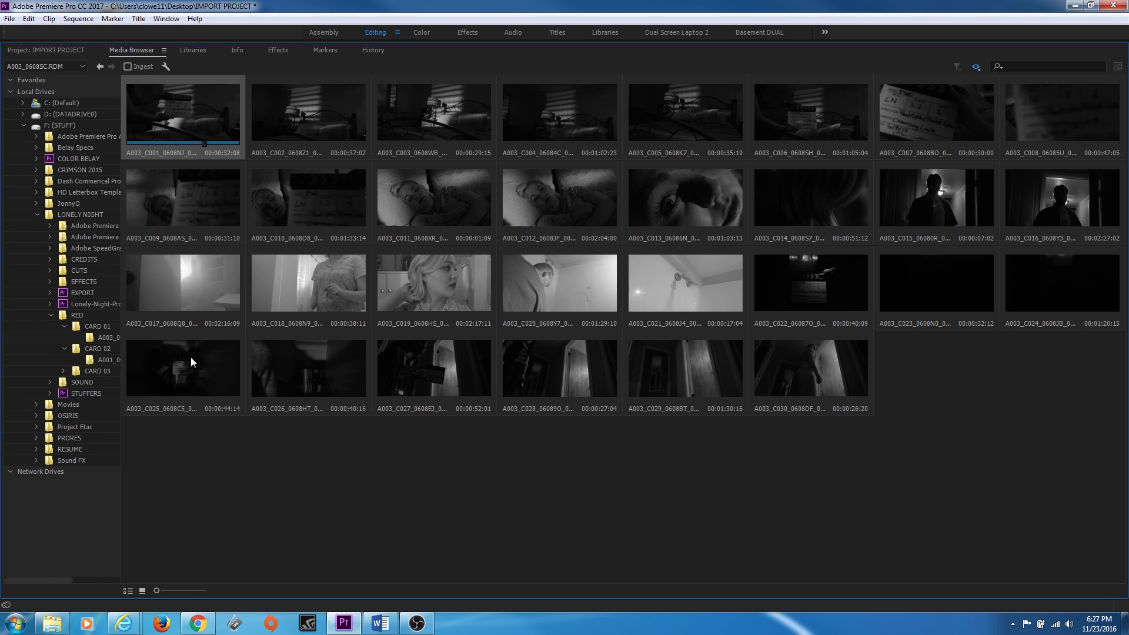
left_click(202, 432)
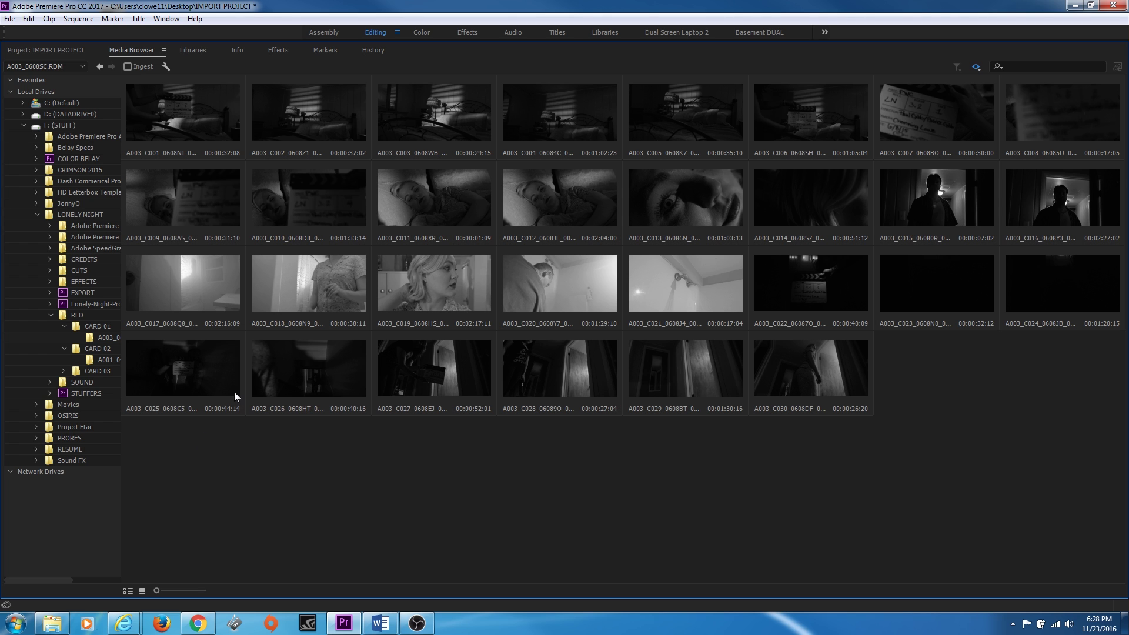
Step: Import all clips from the A003_0608SC.RDM folder into the CARD 01 bin and check the bin's contents
left_click(209, 118)
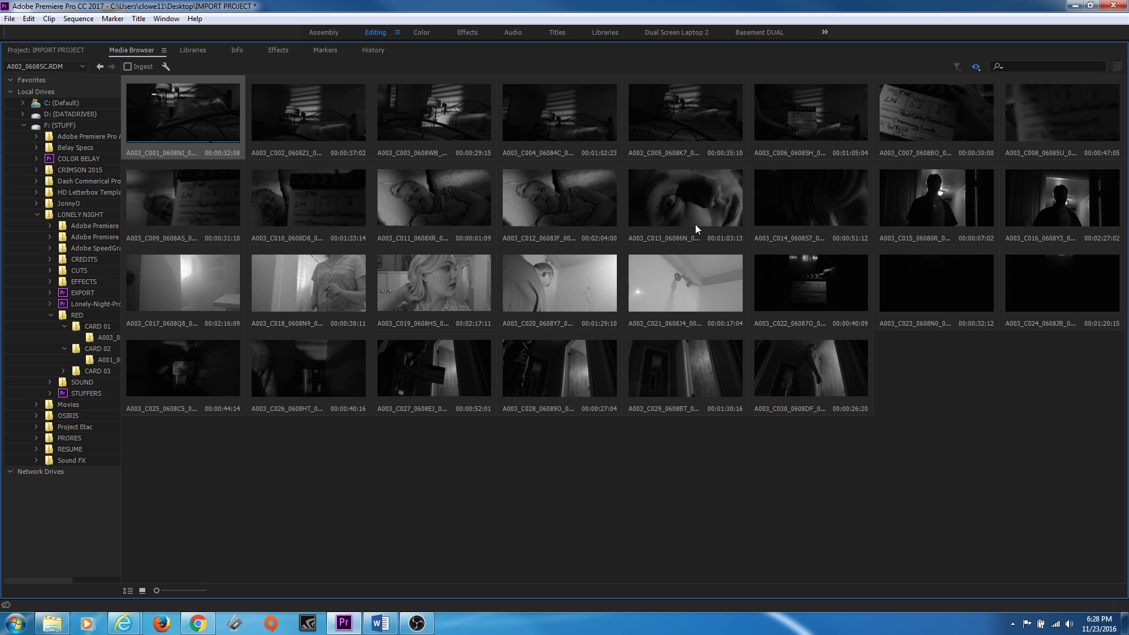
left_click(676, 274)
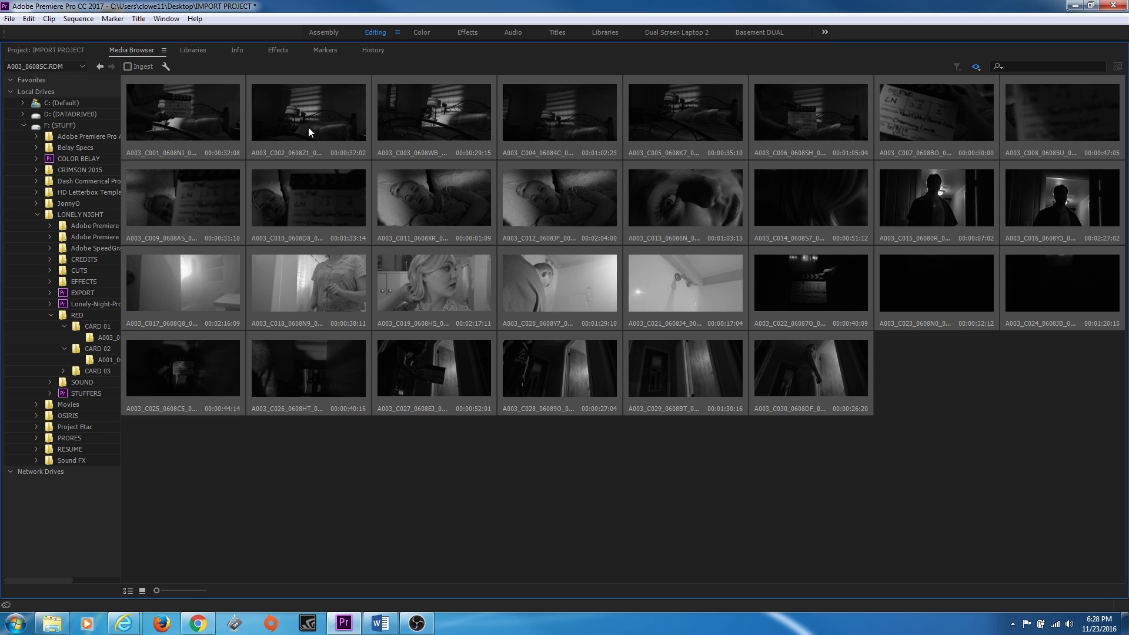
right_click(310, 102)
left_click(340, 127)
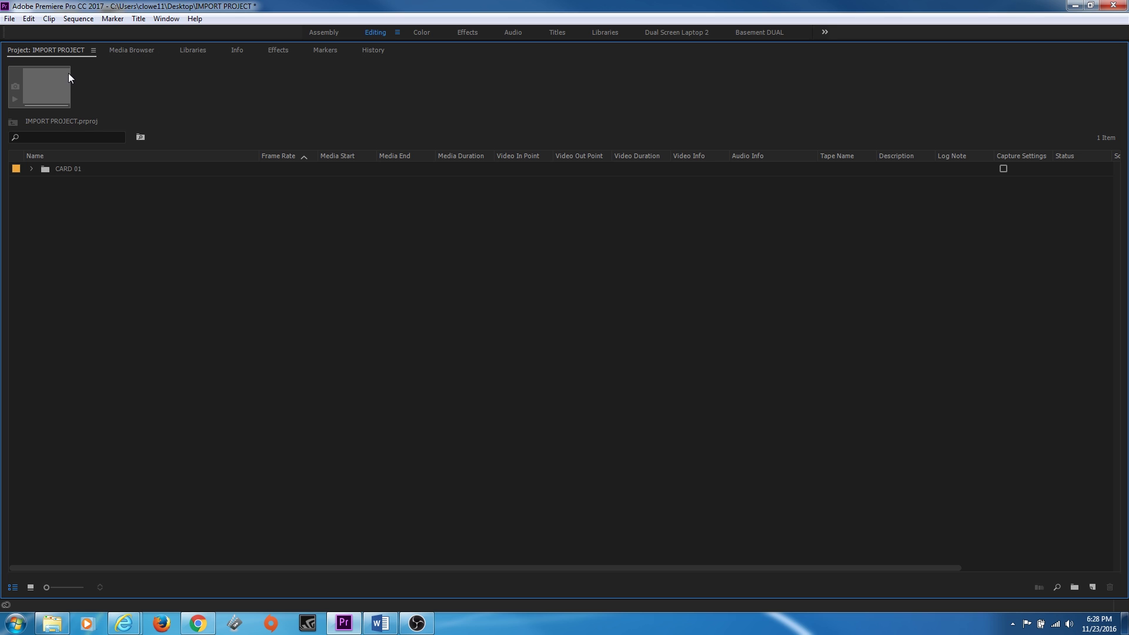
left_click(31, 169)
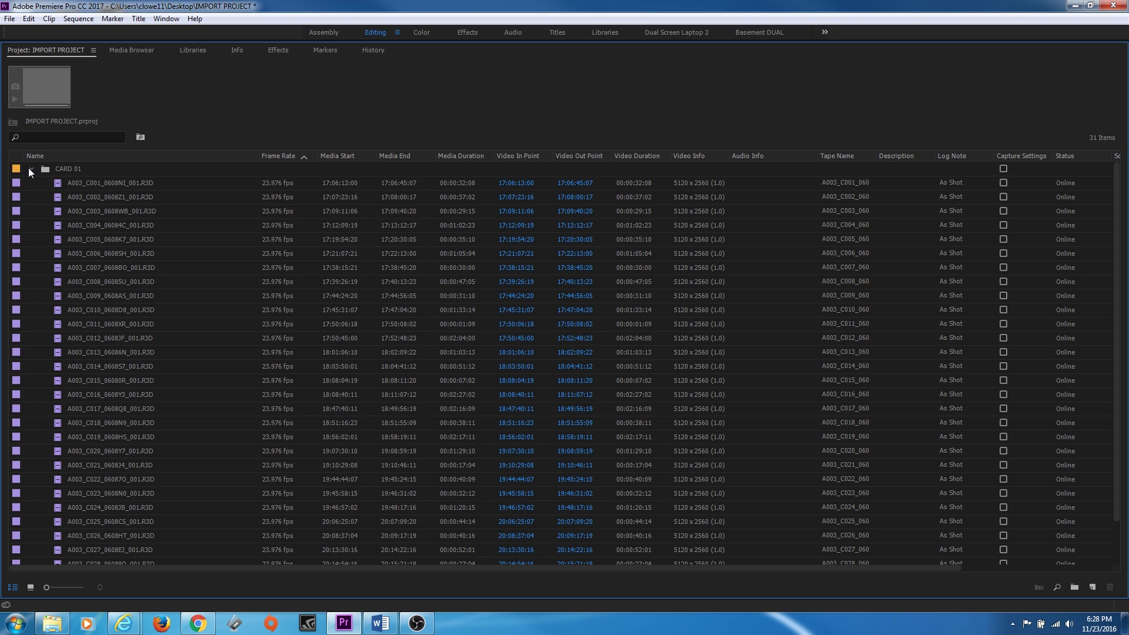
left_click(31, 169)
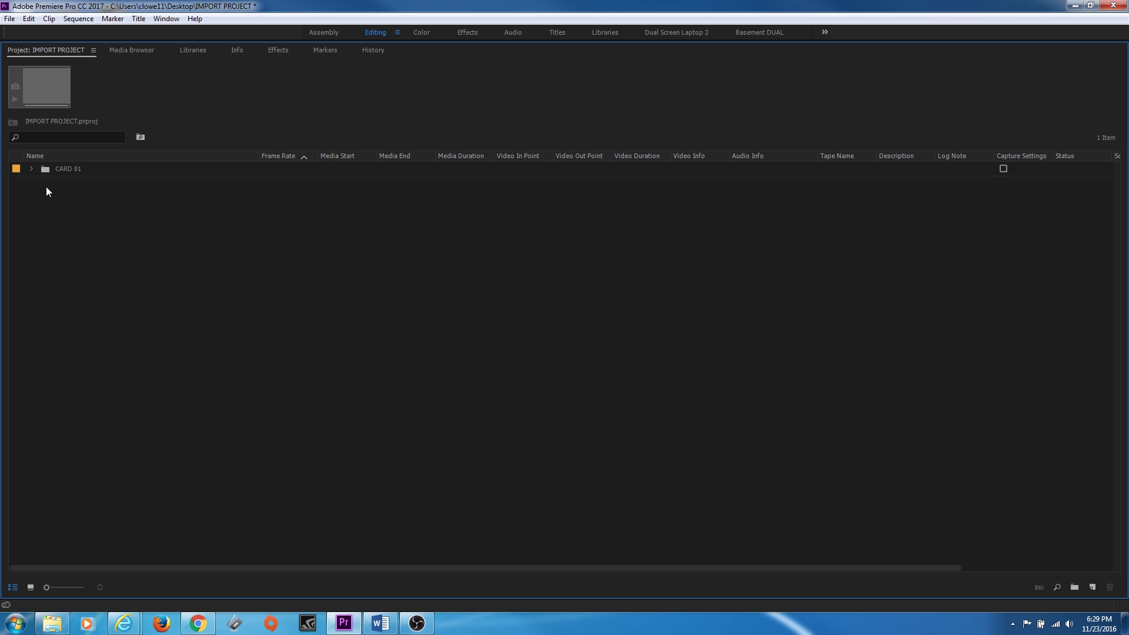
Step: Create a second project bin named CARD 02 and select it
key("ctrl+b")
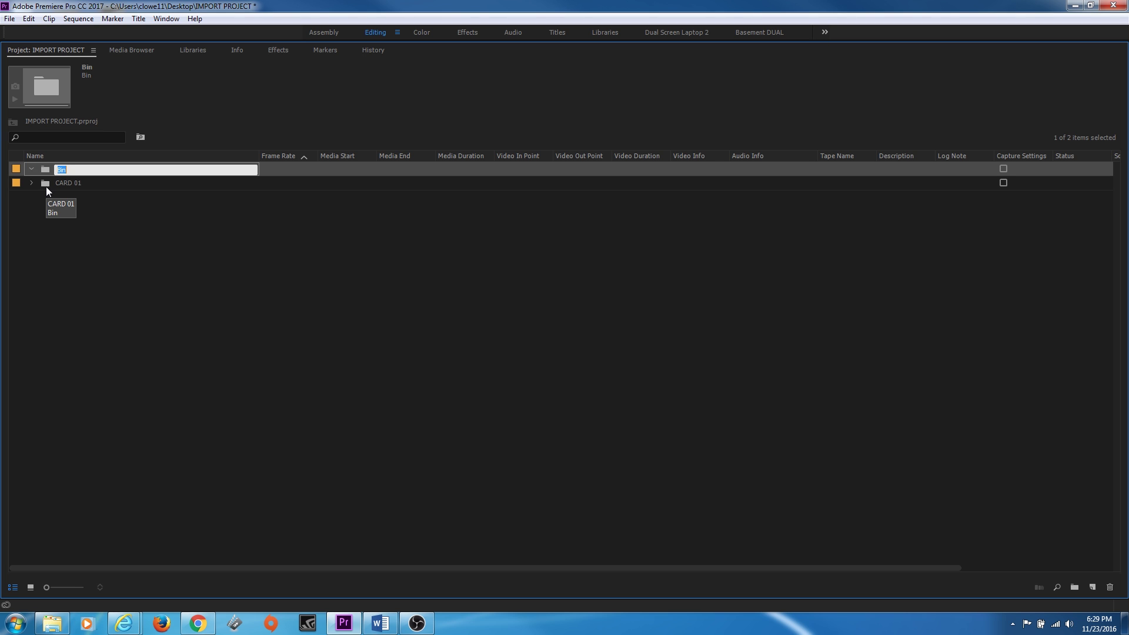
type("CARD 02")
key("Tab")
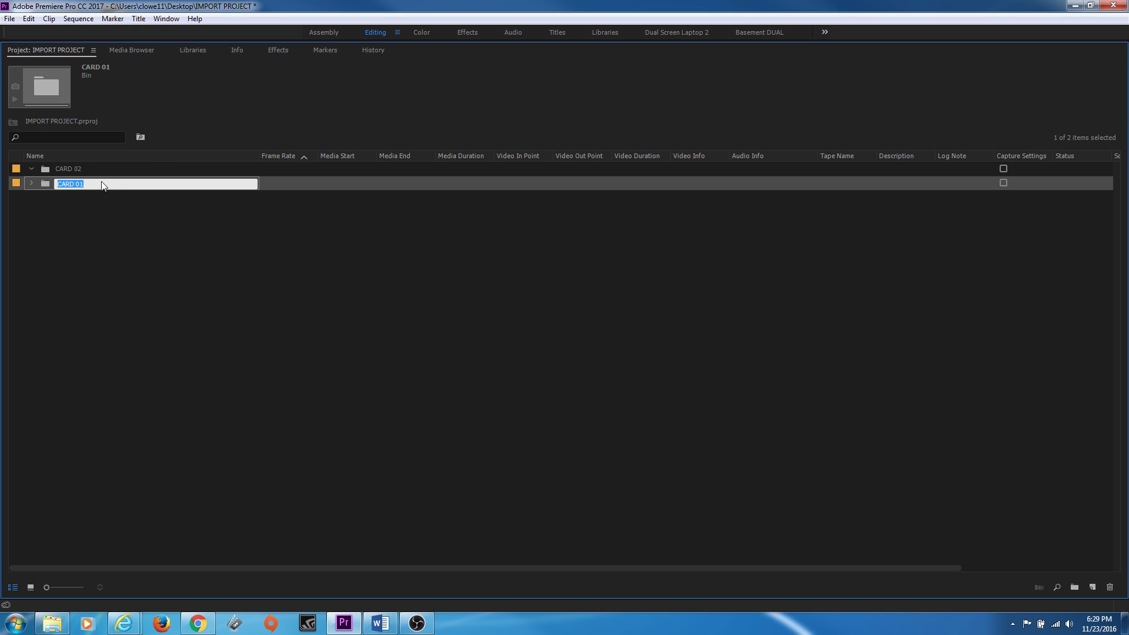
left_click(82, 167)
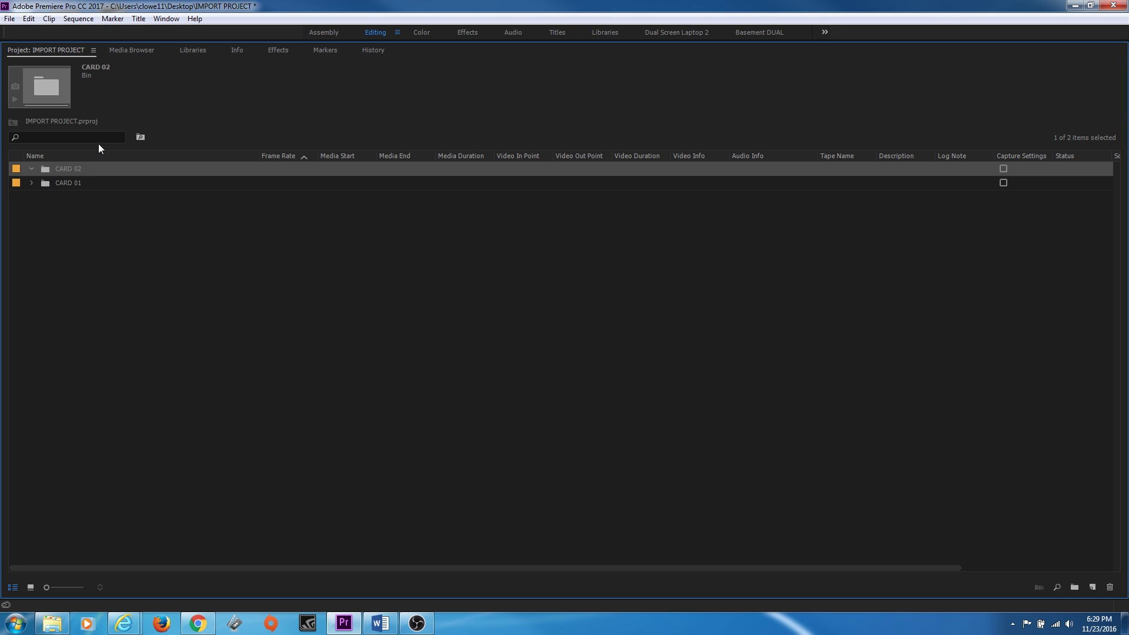
Step: Import all clips from CARD 02's A001_042384.RDM folder into the CARD 02 bin and expand the bin
left_click(128, 51)
left_click(101, 360)
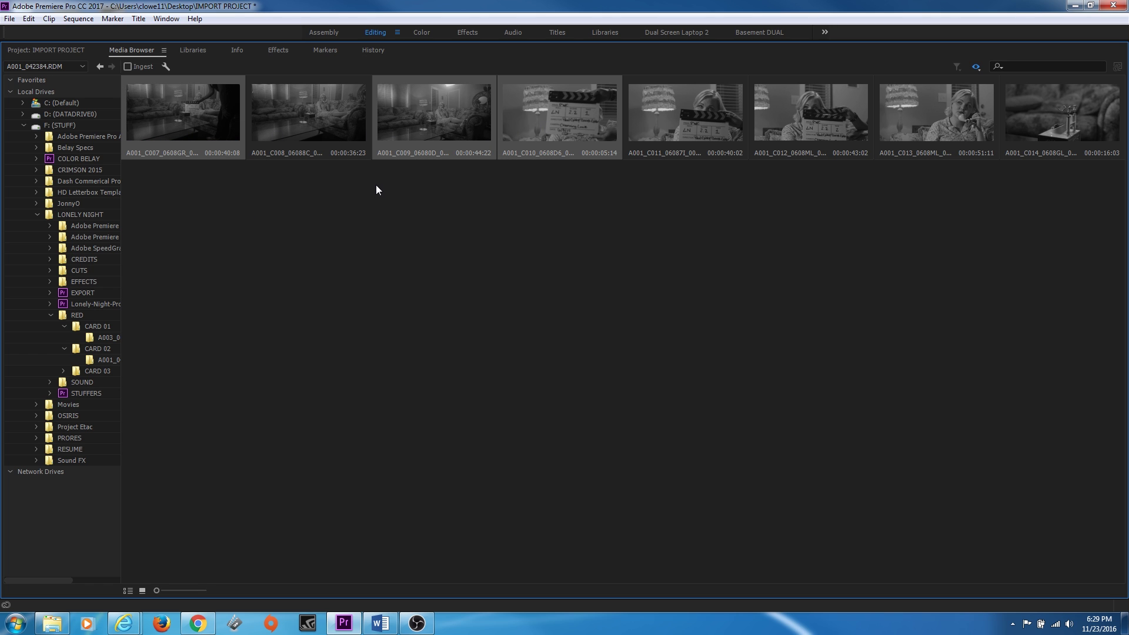
right_click(333, 128)
left_click(362, 139)
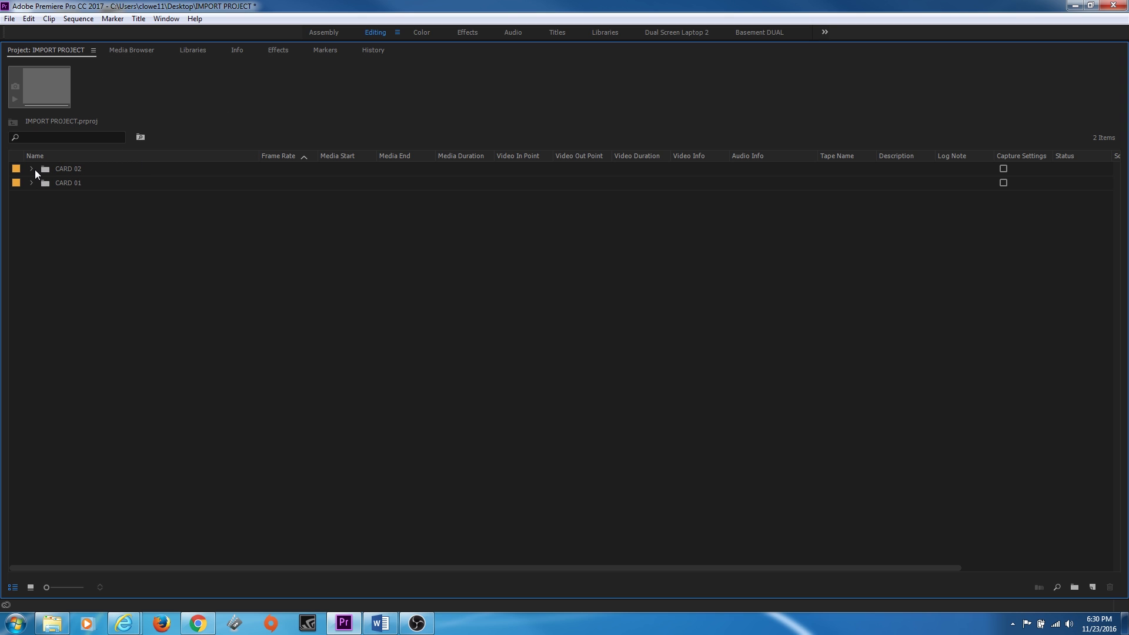
left_click(34, 170)
left_click(32, 169)
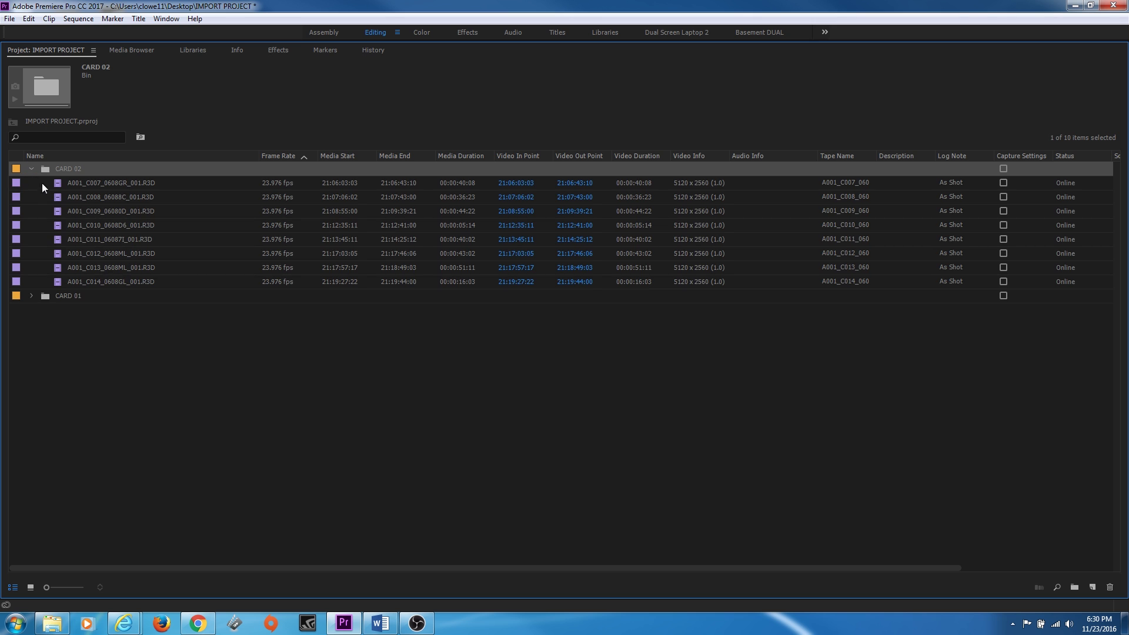
Step: Open the 100EOS5D folder inside Belay Specs' Raw Dumps, 5D Mark III, DCIM in the media browser
key("shift+8")
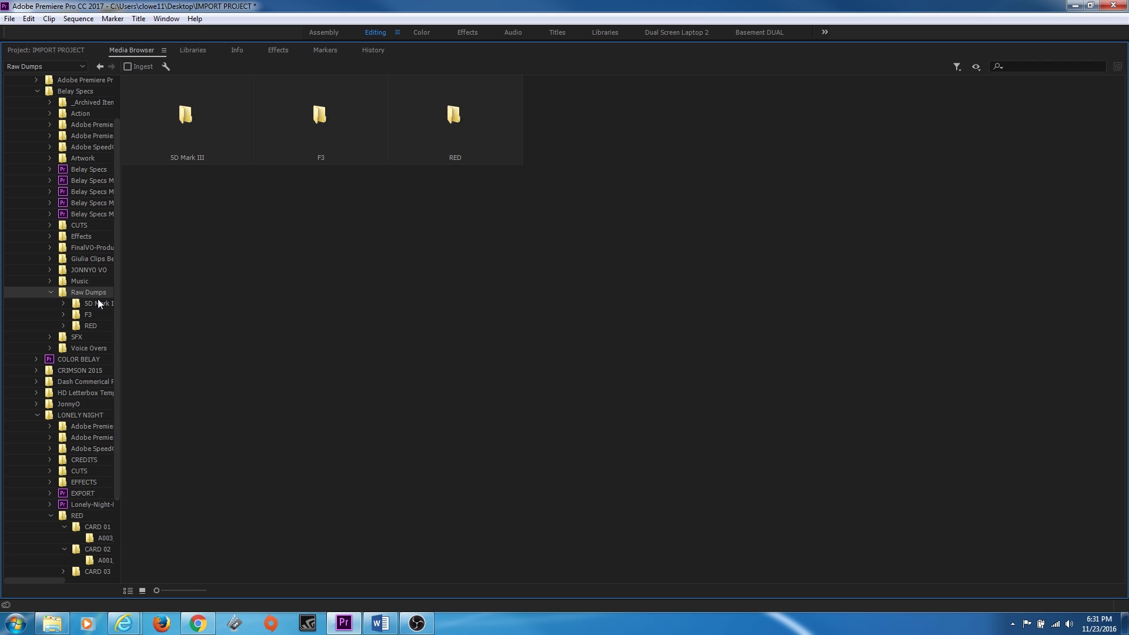
double_click(92, 298)
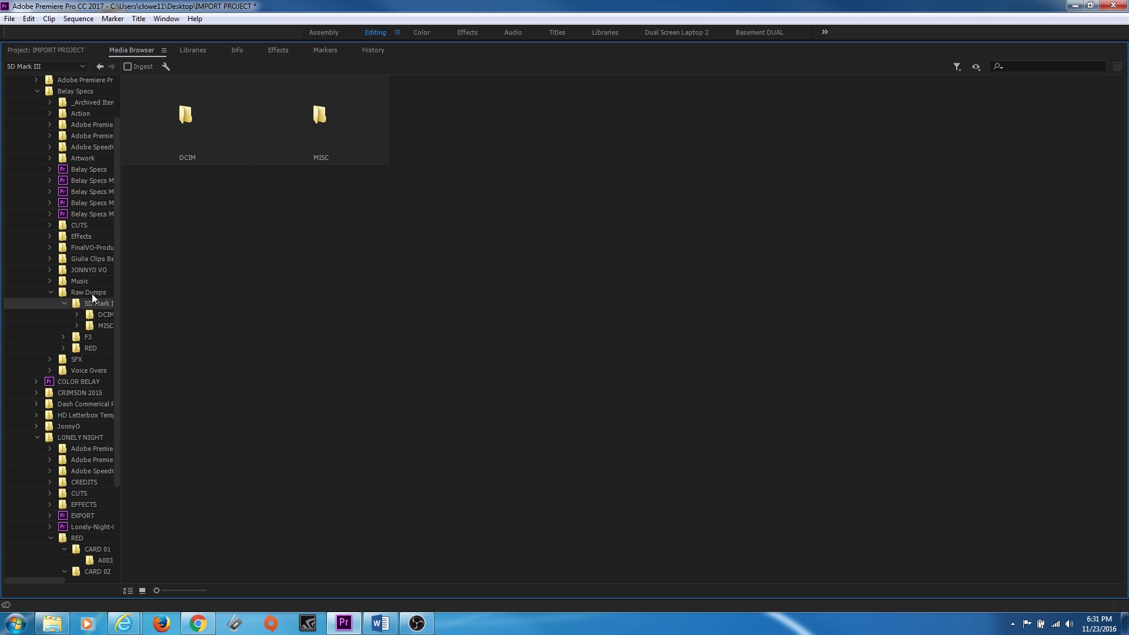
key("Down")
key("Right")
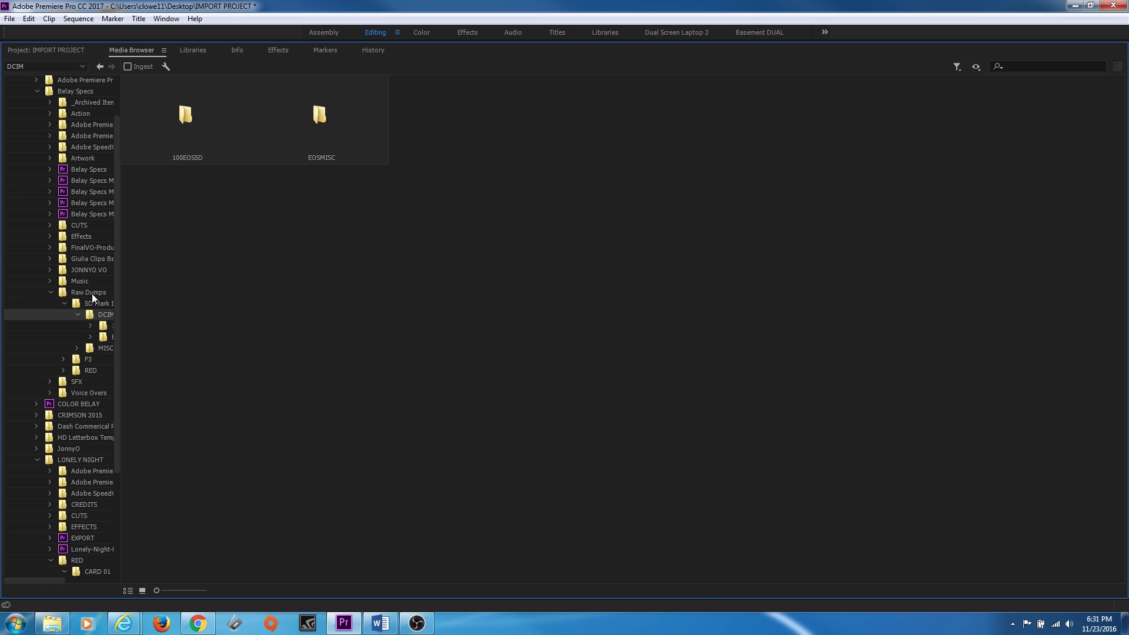
key("Down")
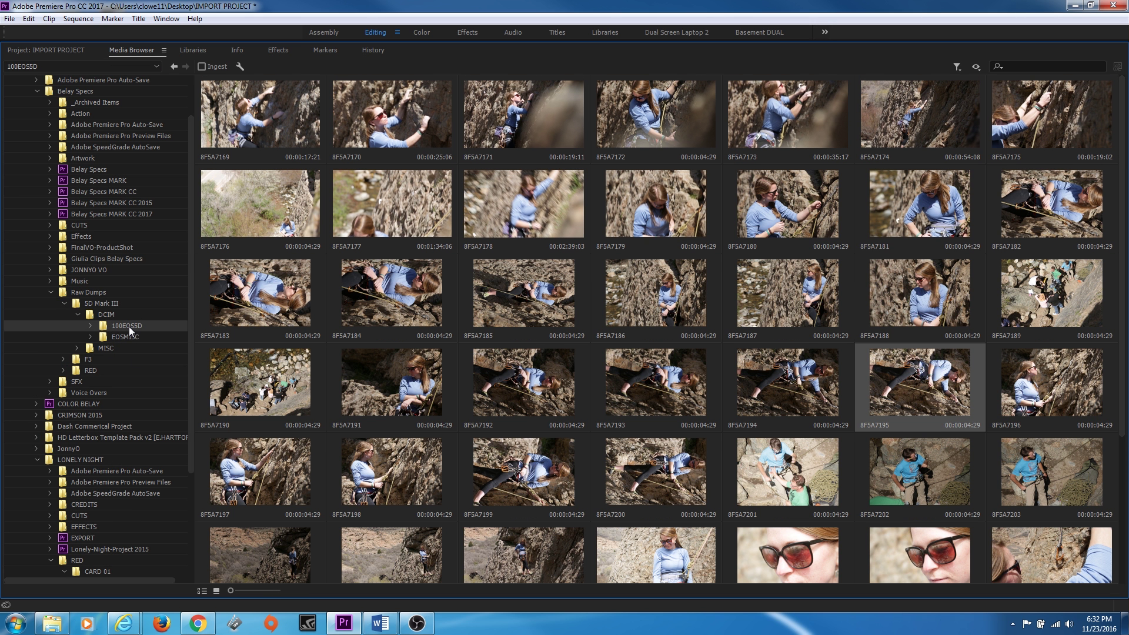
Step: View the 100EOS5D folder as a list and examine which files are videos and which are still images
left_click(202, 591)
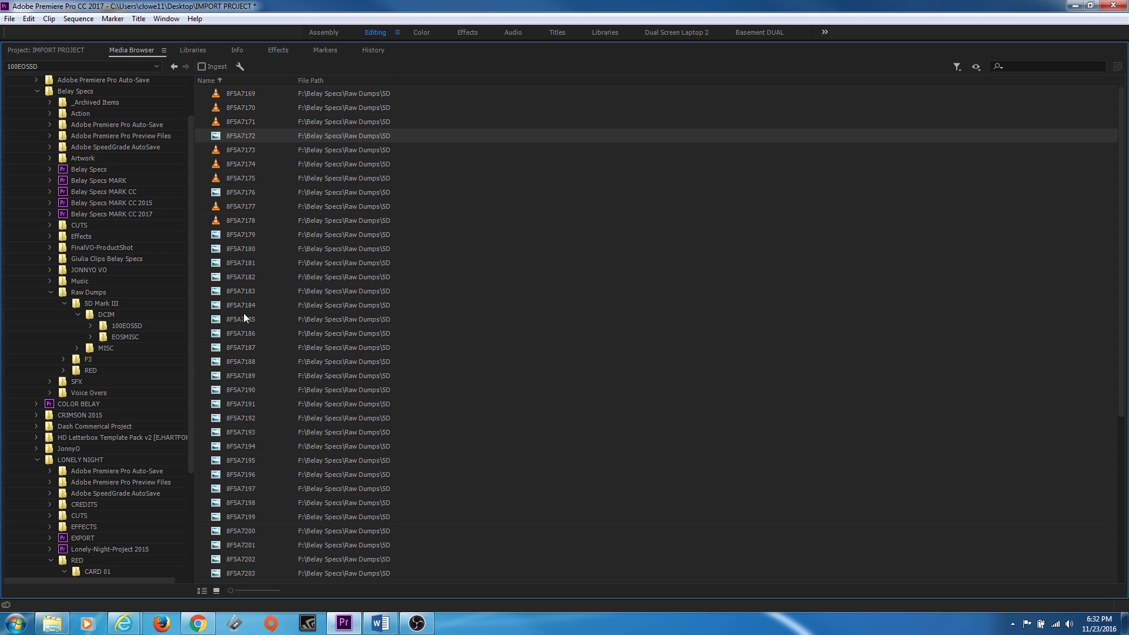
left_click(210, 178)
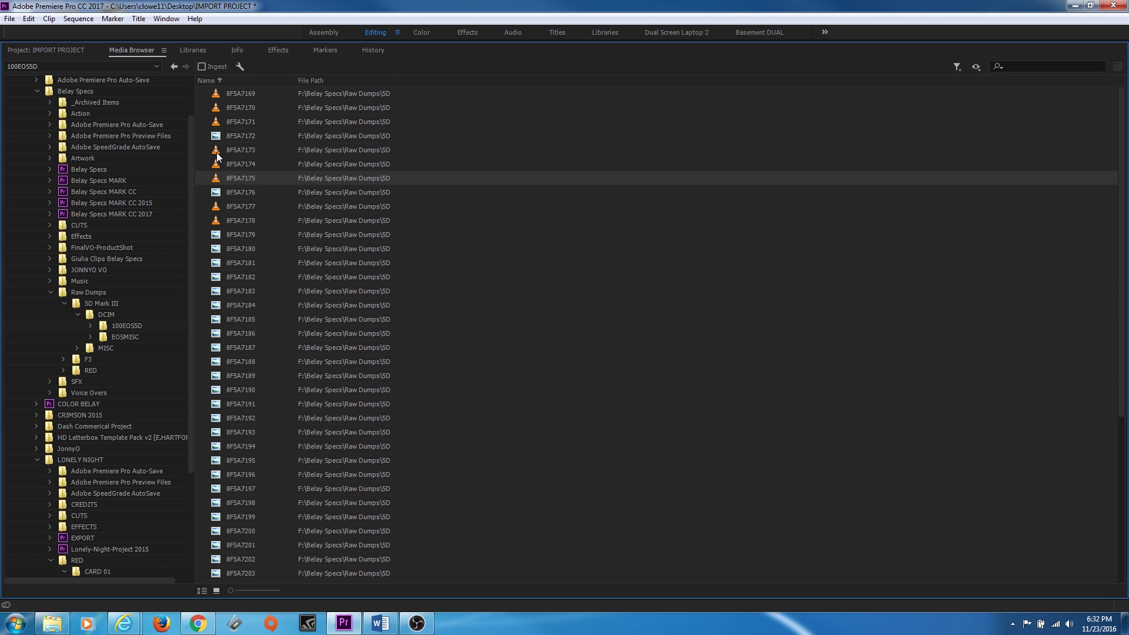
left_click(217, 137)
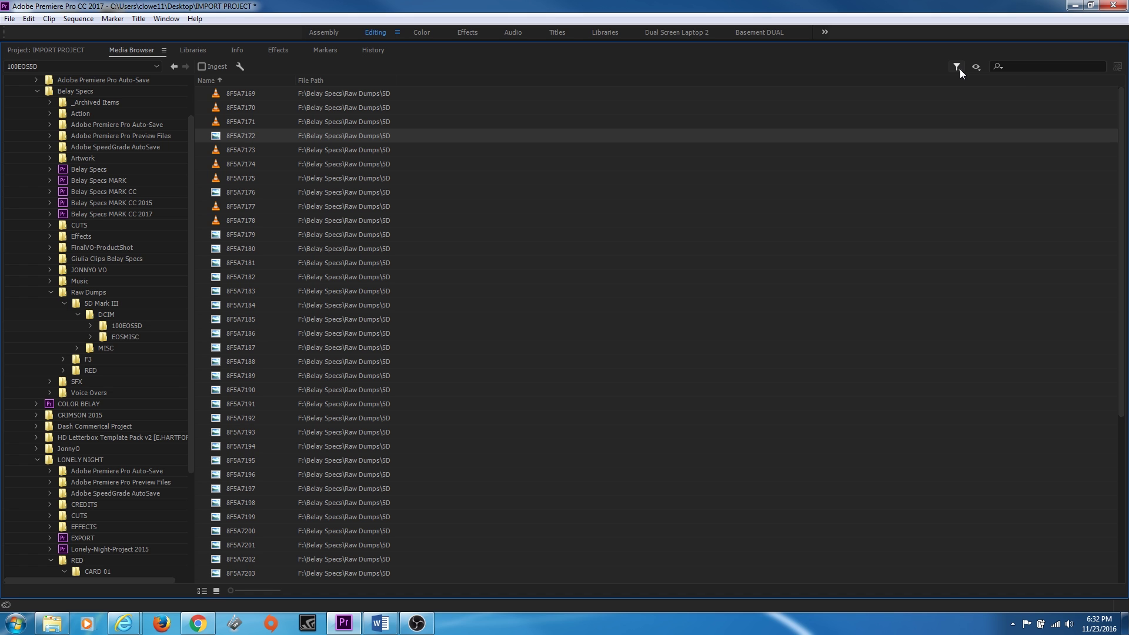
Step: Filter the 100EOS5D folder to JPEG File only and show the results as thumbnails
left_click(957, 67)
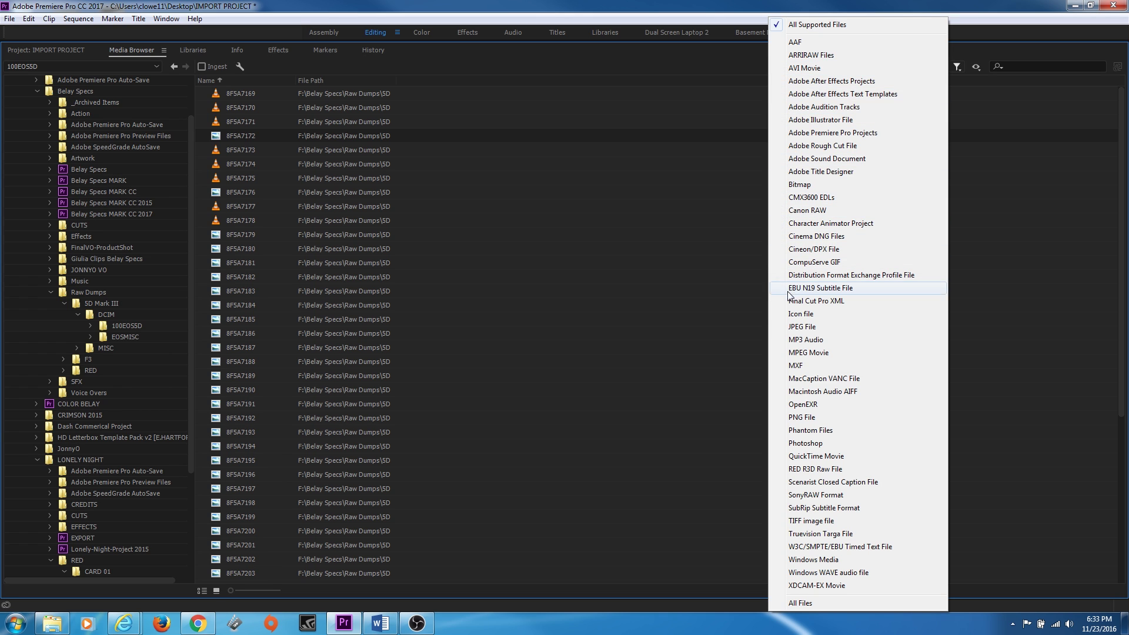
left_click(799, 327)
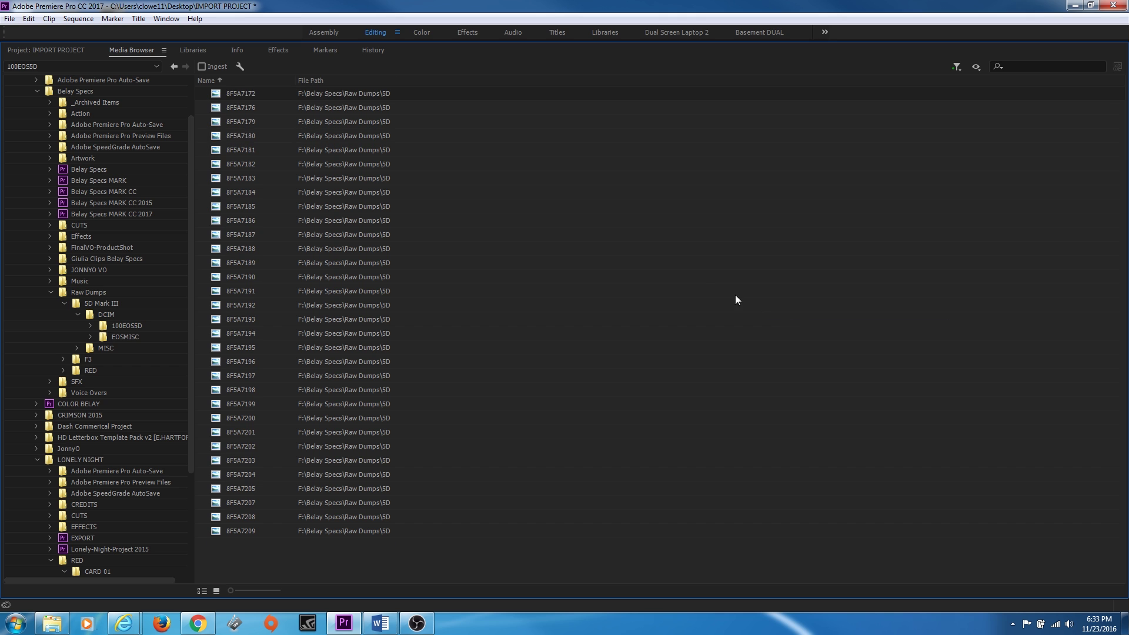
left_click(216, 590)
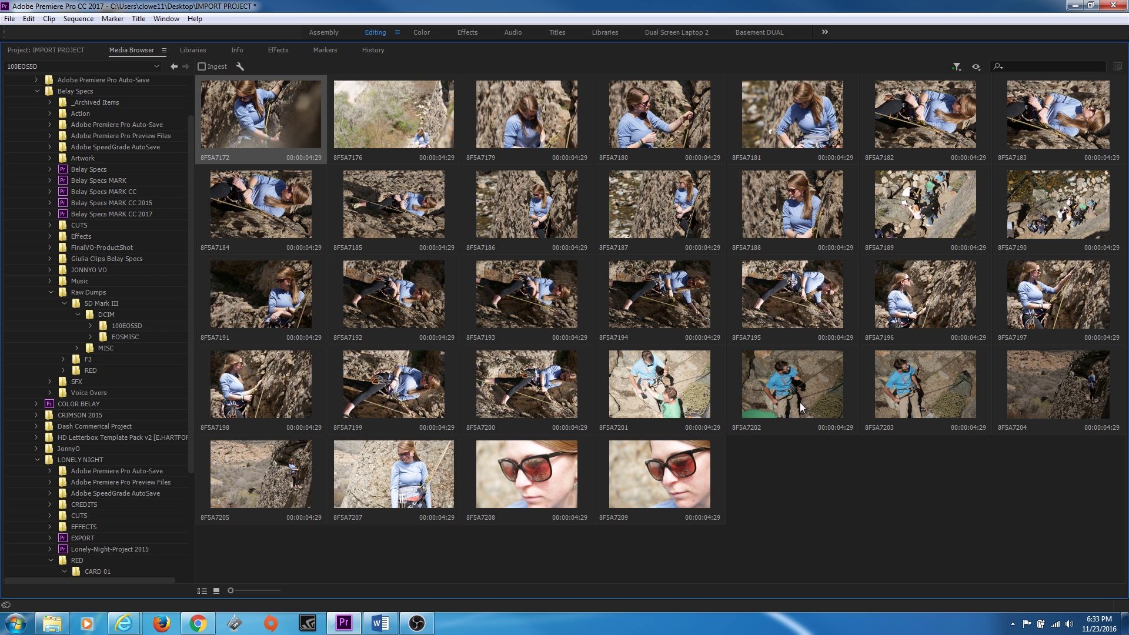
Step: Add QuickTime Movie to the displayed file types and check which types are enabled
left_click(957, 66)
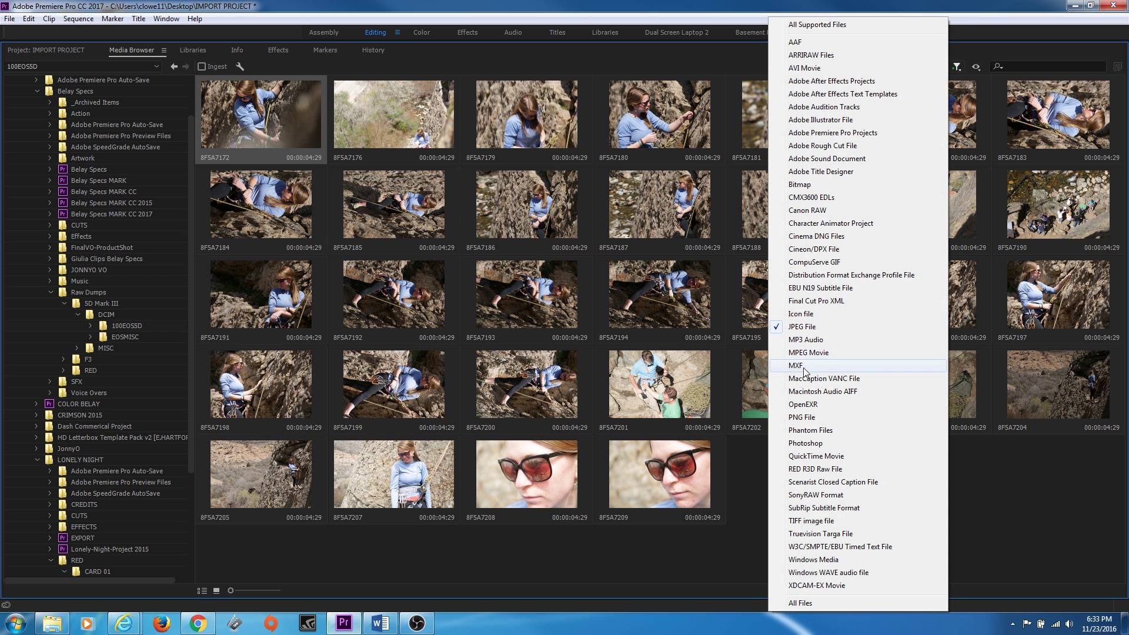
left_click(799, 461)
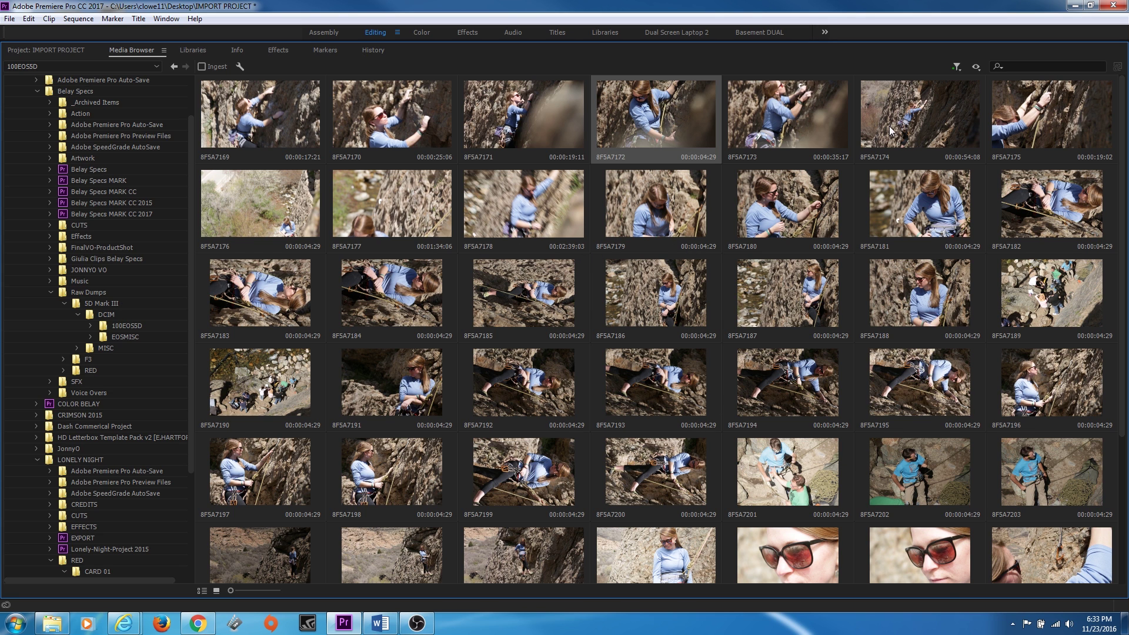
left_click(958, 66)
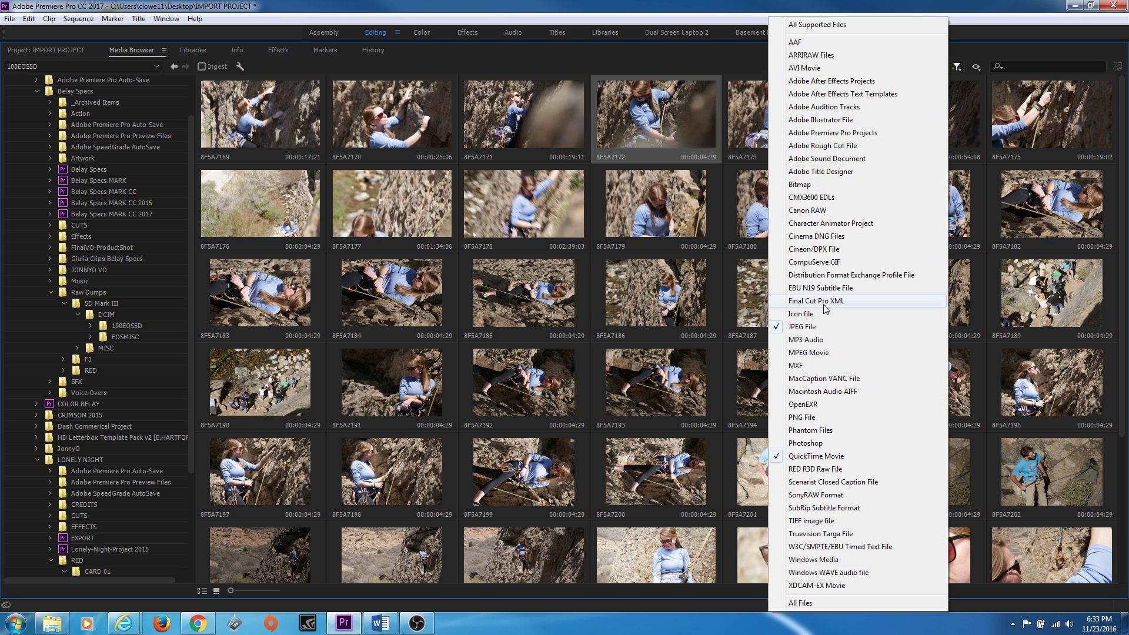
left_click(969, 48)
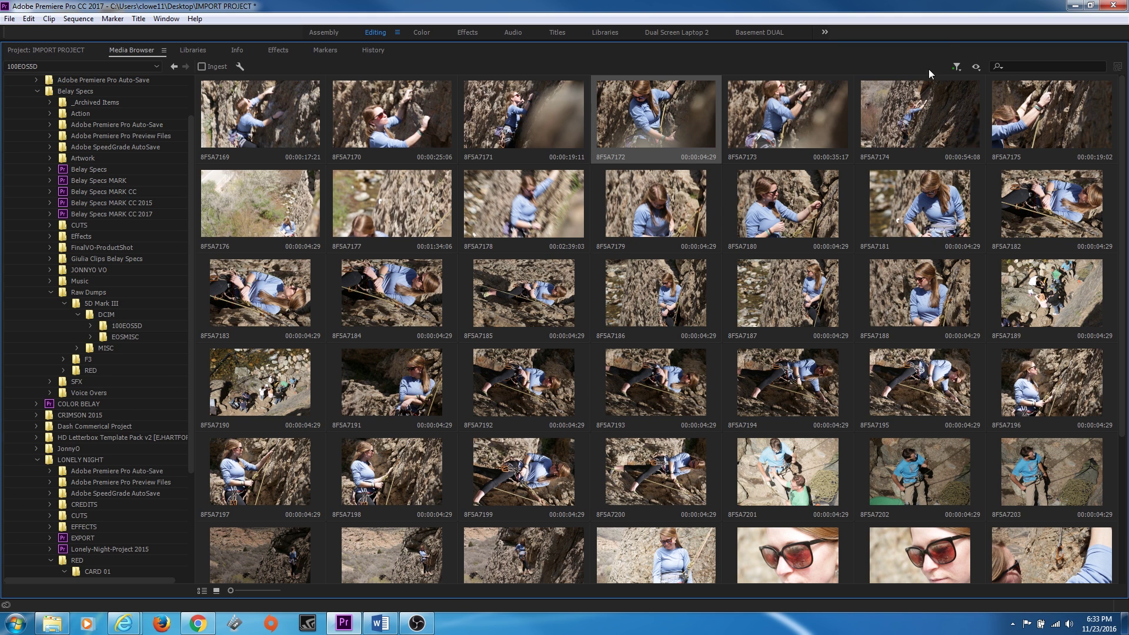
Step: Remove JPEG File from the displayed file types, leaving only QuickTime Movie, and reopen the file type list
left_click(956, 67)
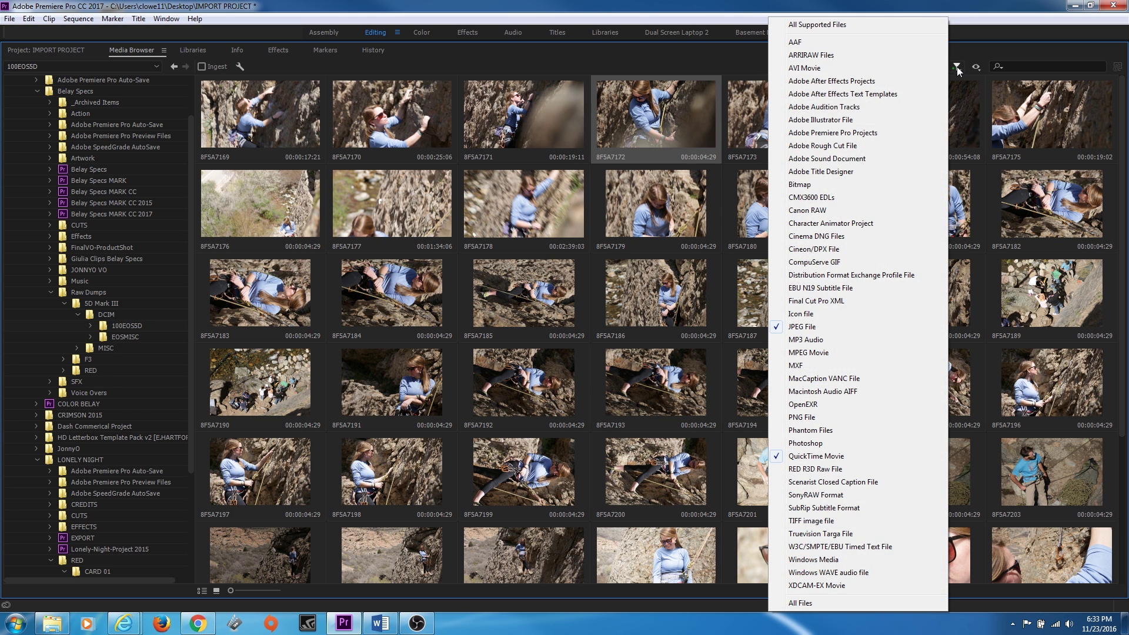
left_click(826, 326)
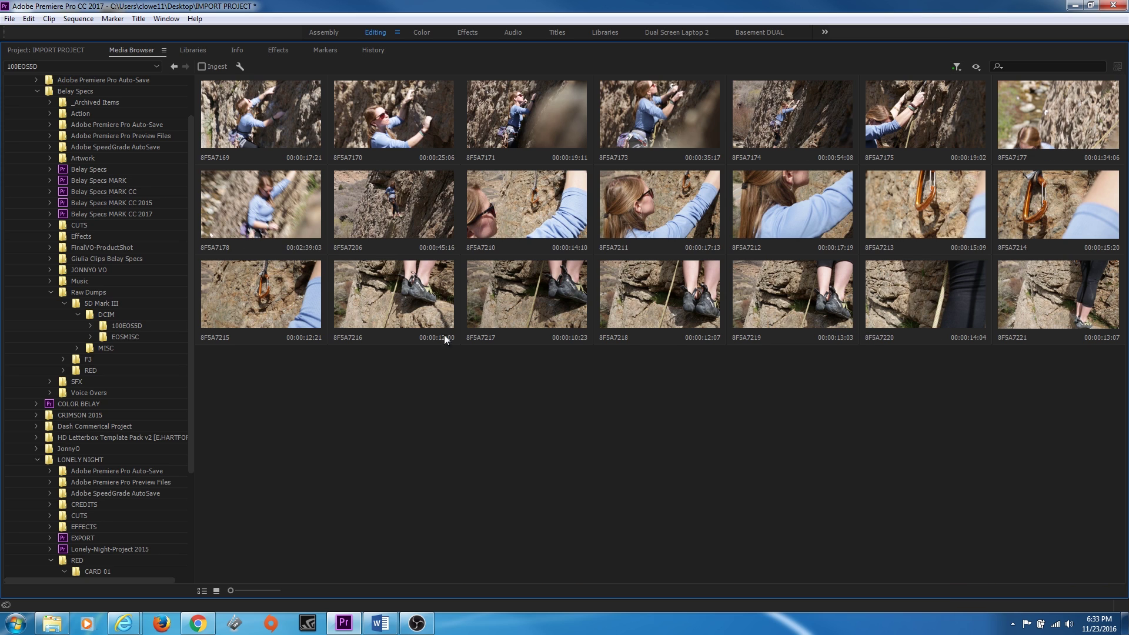
left_click(955, 66)
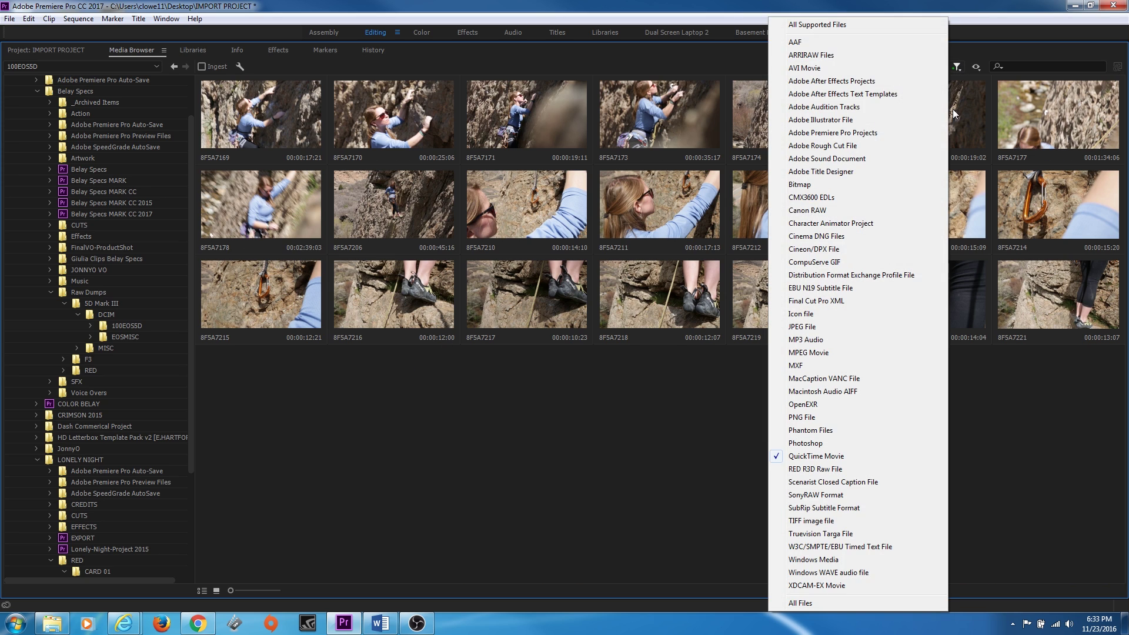
Step: Display all supported file types in the 100EOS5D folder, and filter it back to QuickTime Movie only
left_click(917, 25)
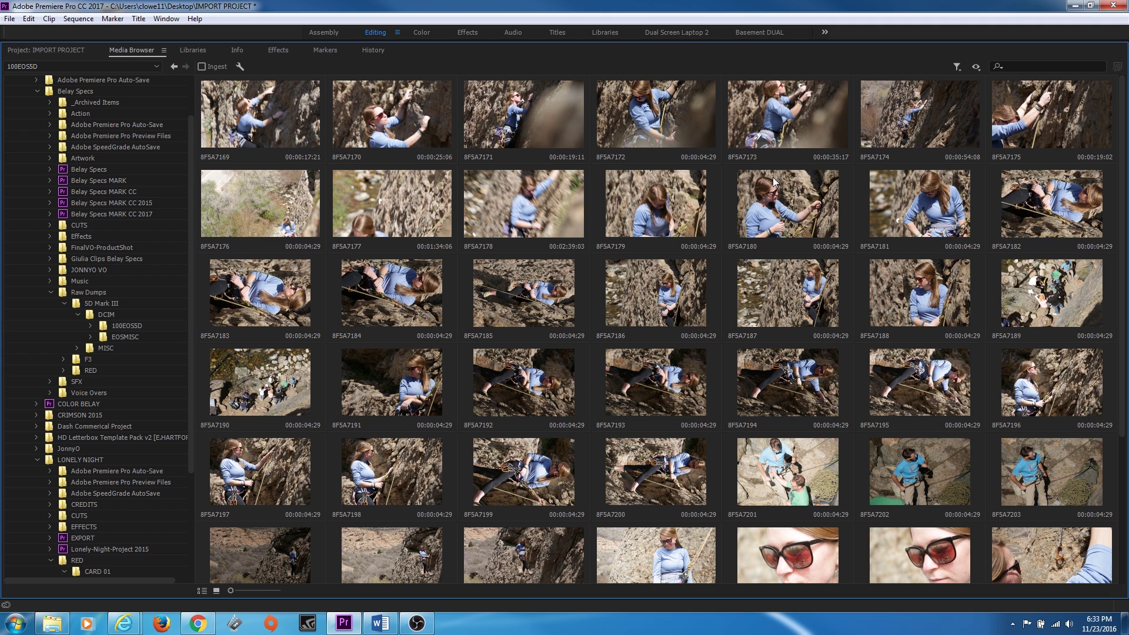
left_click(958, 67)
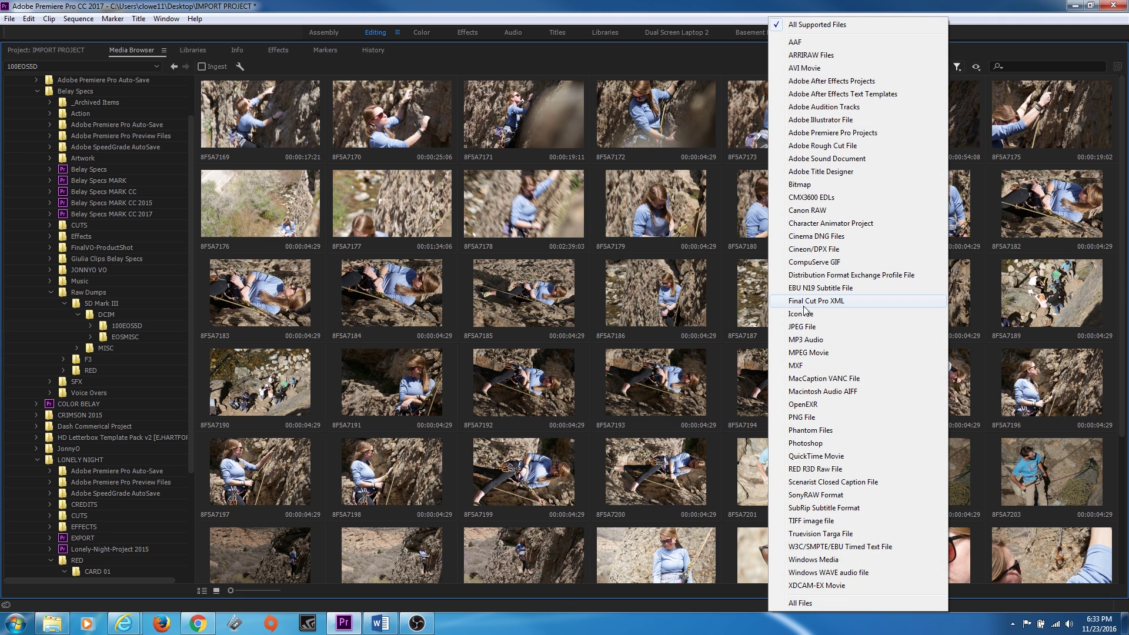
left_click(798, 456)
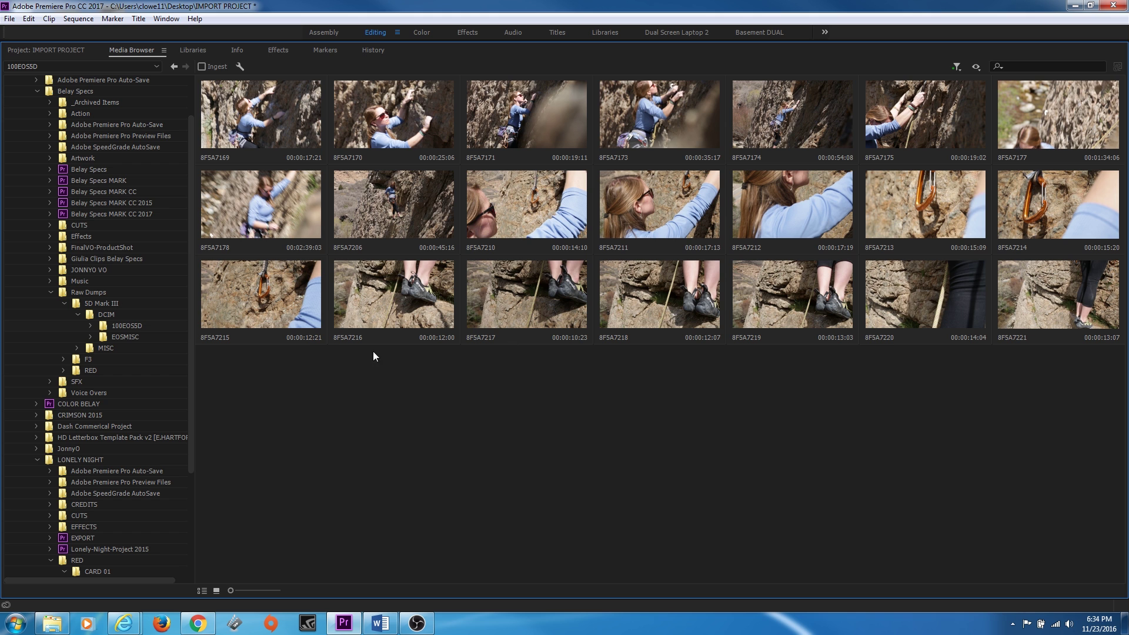
Step: Open the RED card folder A004_0415CF.RDM in Raw Dumps and look over its clips
left_click_drag(327, 388, 200, 270)
double_click(117, 369)
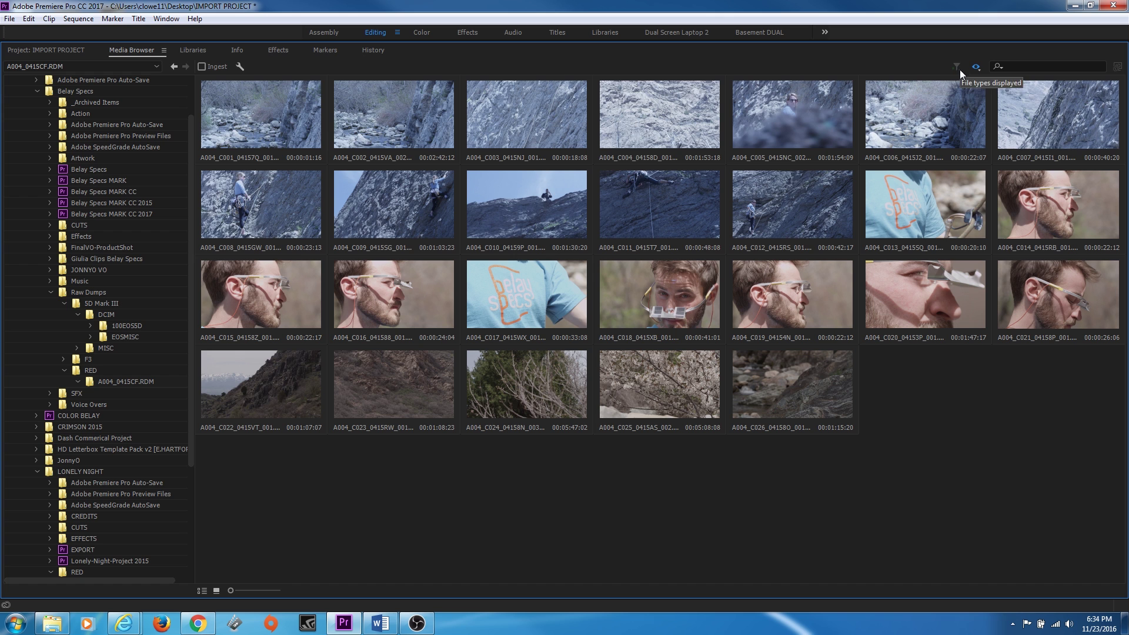
left_click_drag(282, 487, 993, 120)
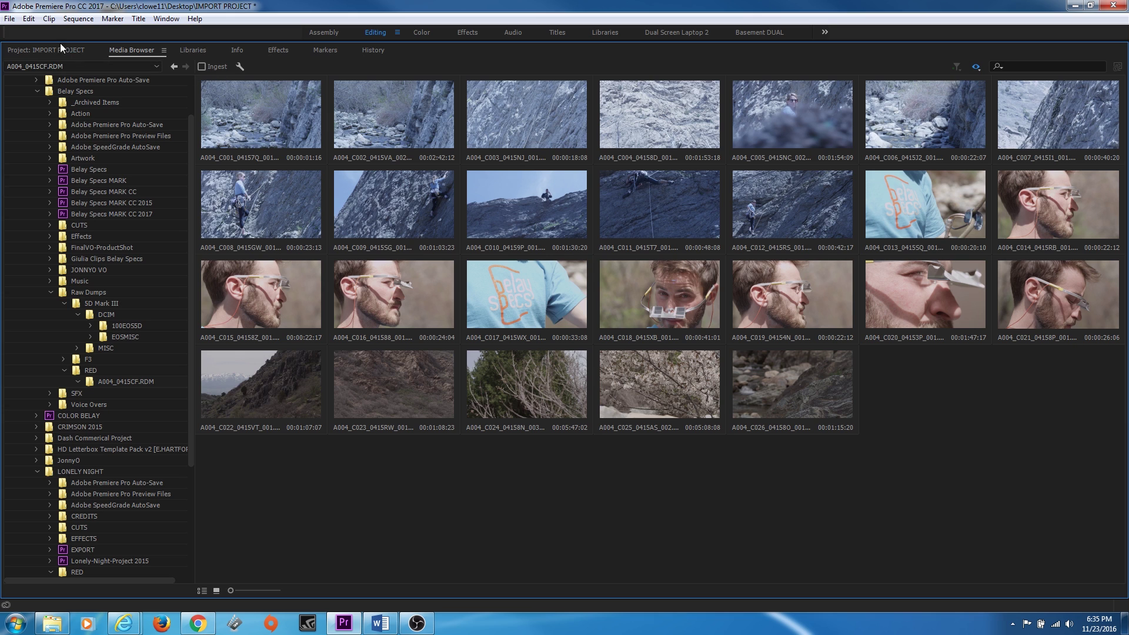
Step: Locate Ingest Settings within the project settings and review the ingest options without applying changes
left_click(10, 19)
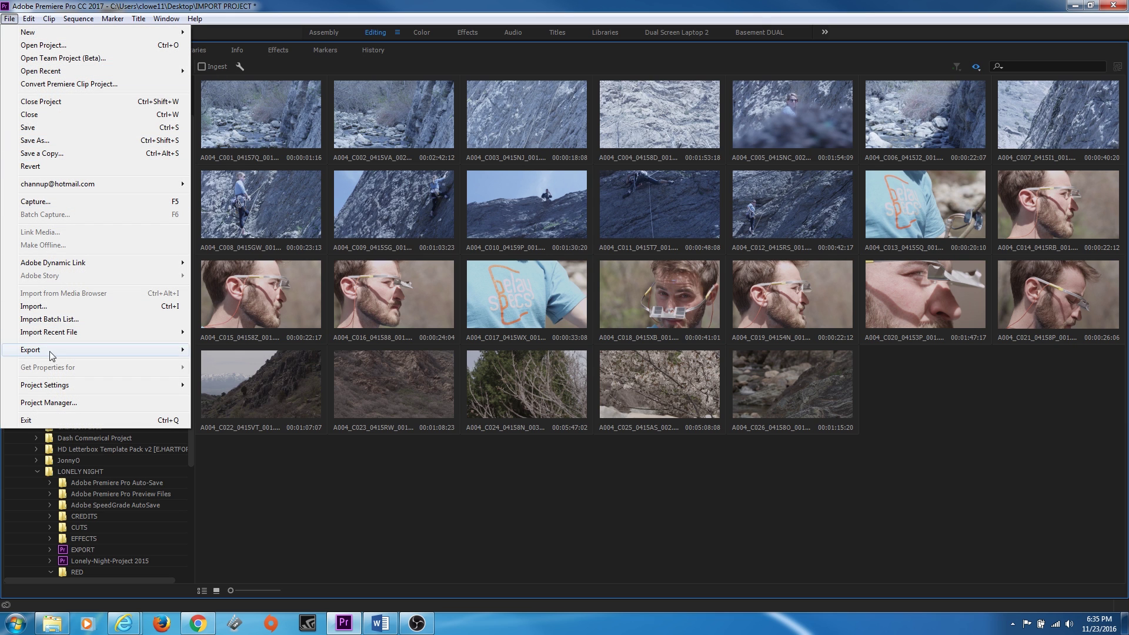
mouse_move(155, 385)
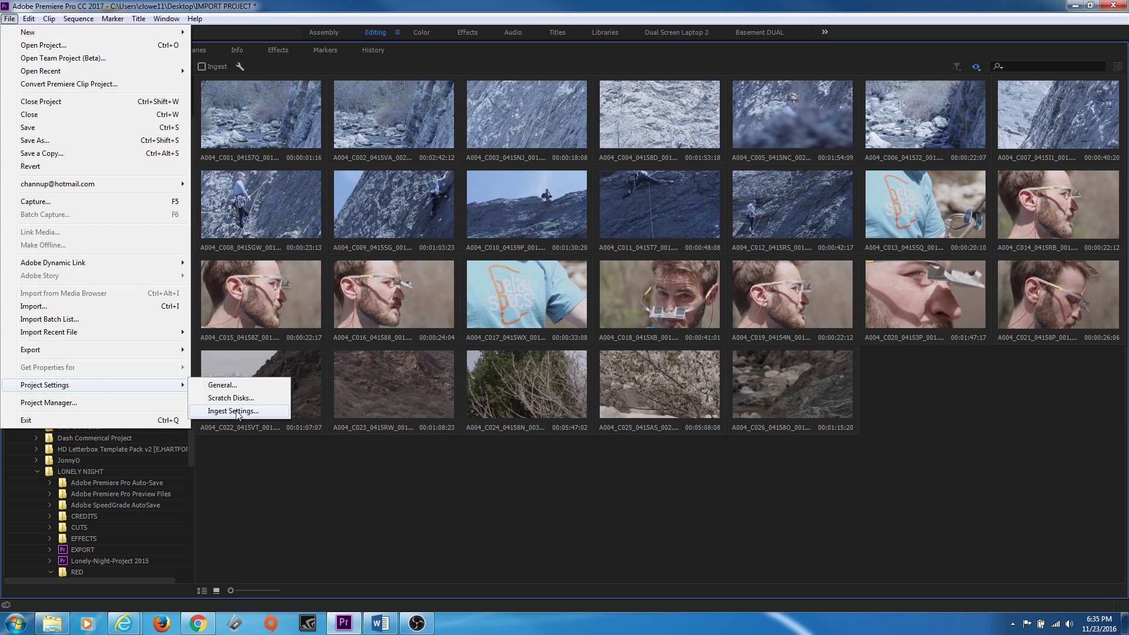
left_click(259, 68)
left_click(239, 66)
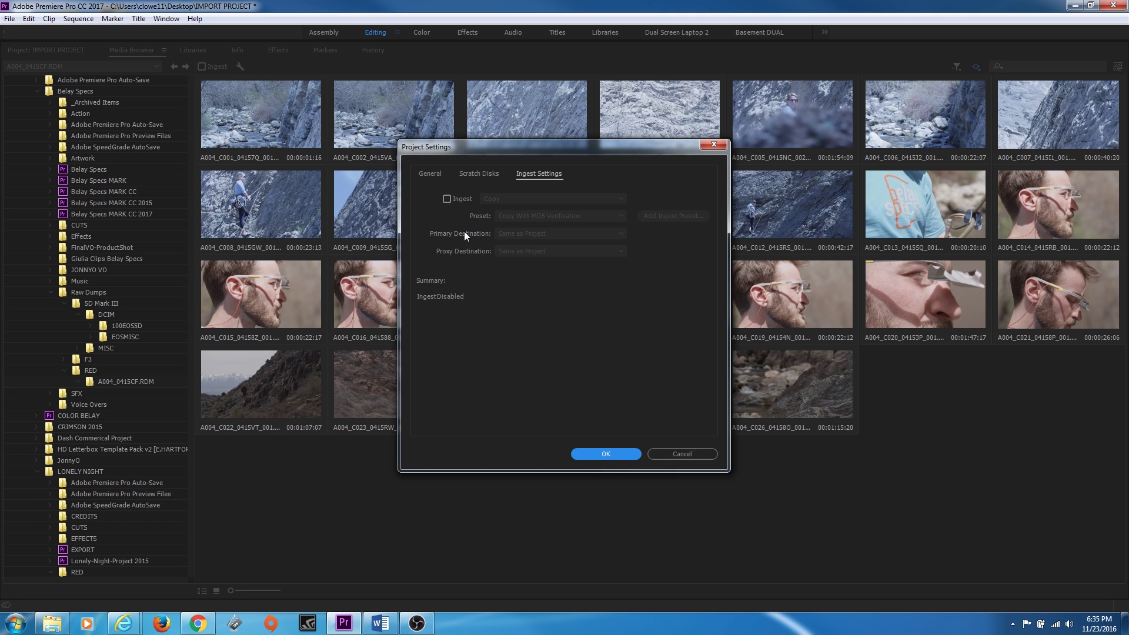
left_click(682, 454)
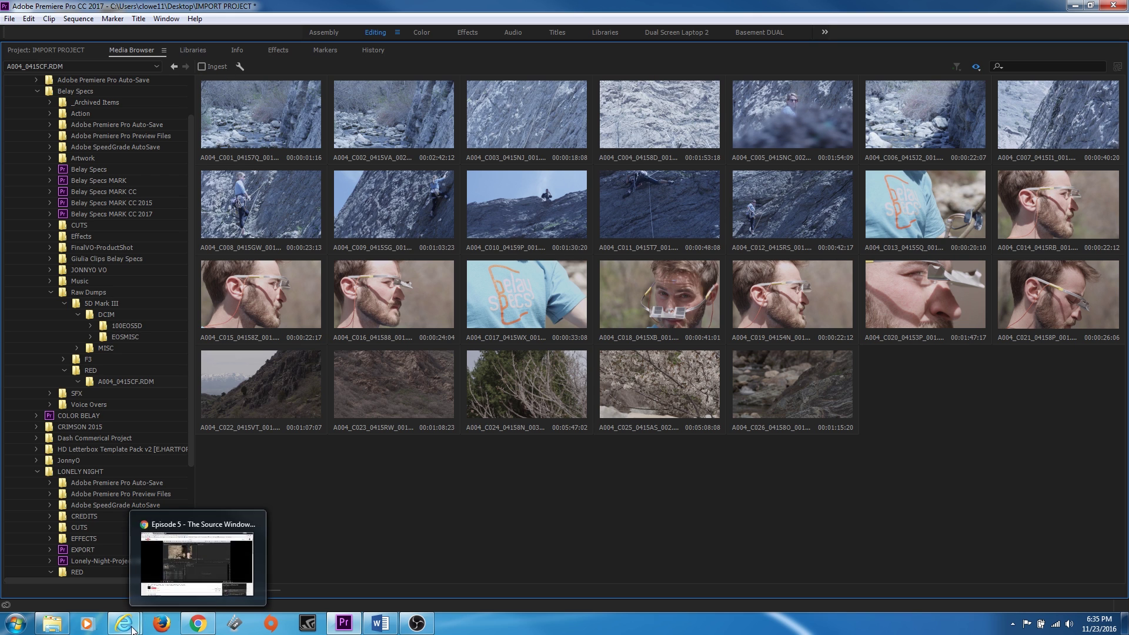
Step: Switch to Windows Explorer, open the Downloads folder and examine the still images and music files there
mouse_move(209, 631)
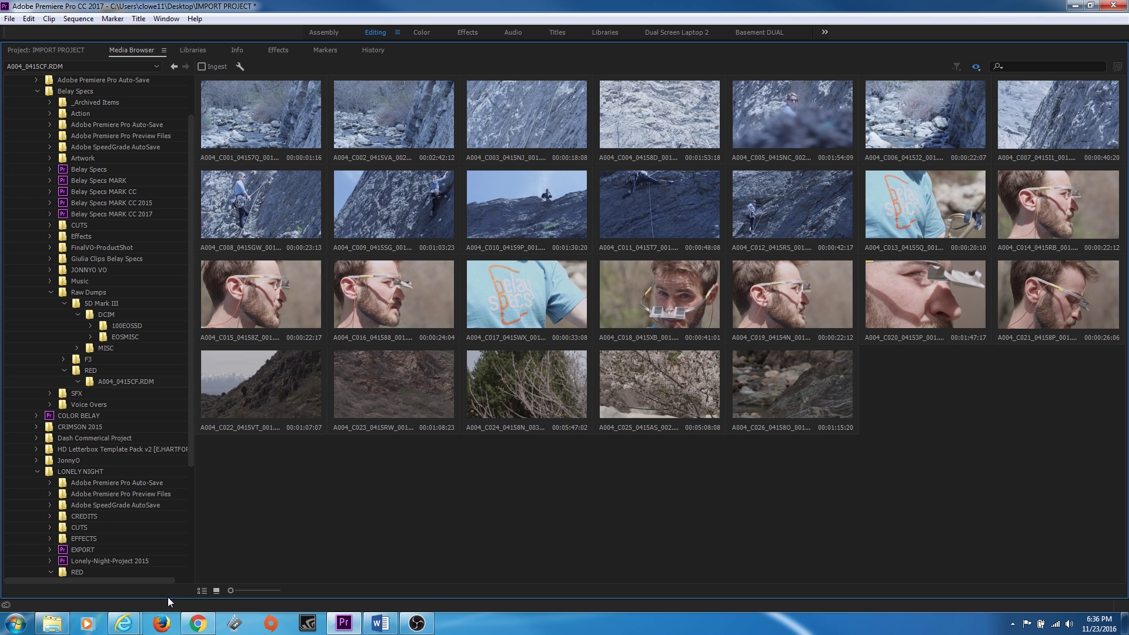
left_click(55, 628)
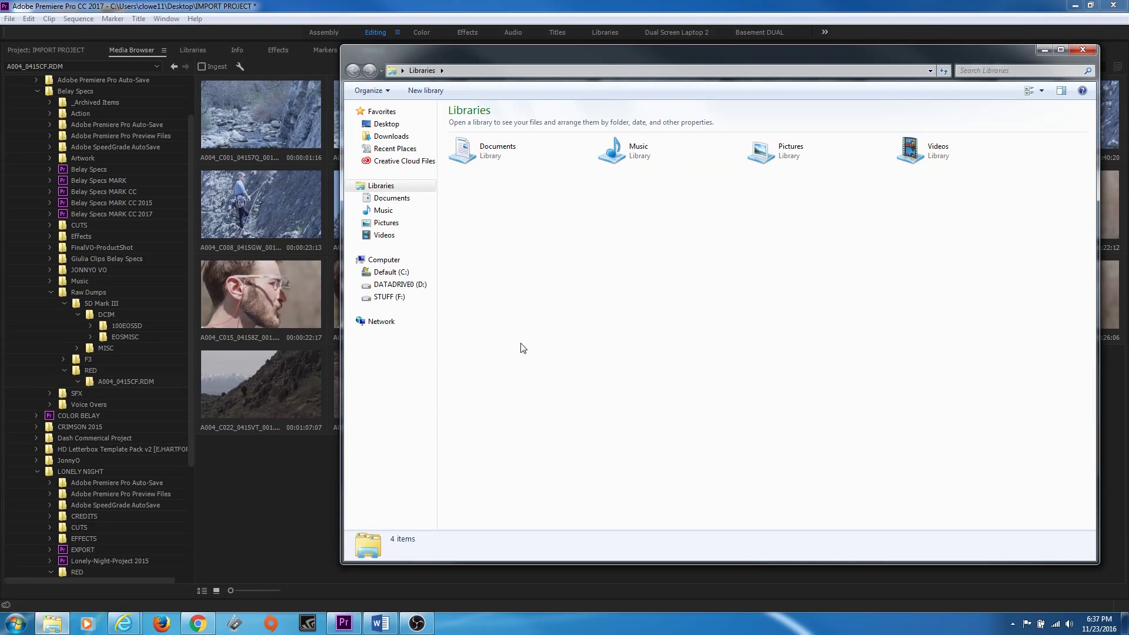
left_click(399, 138)
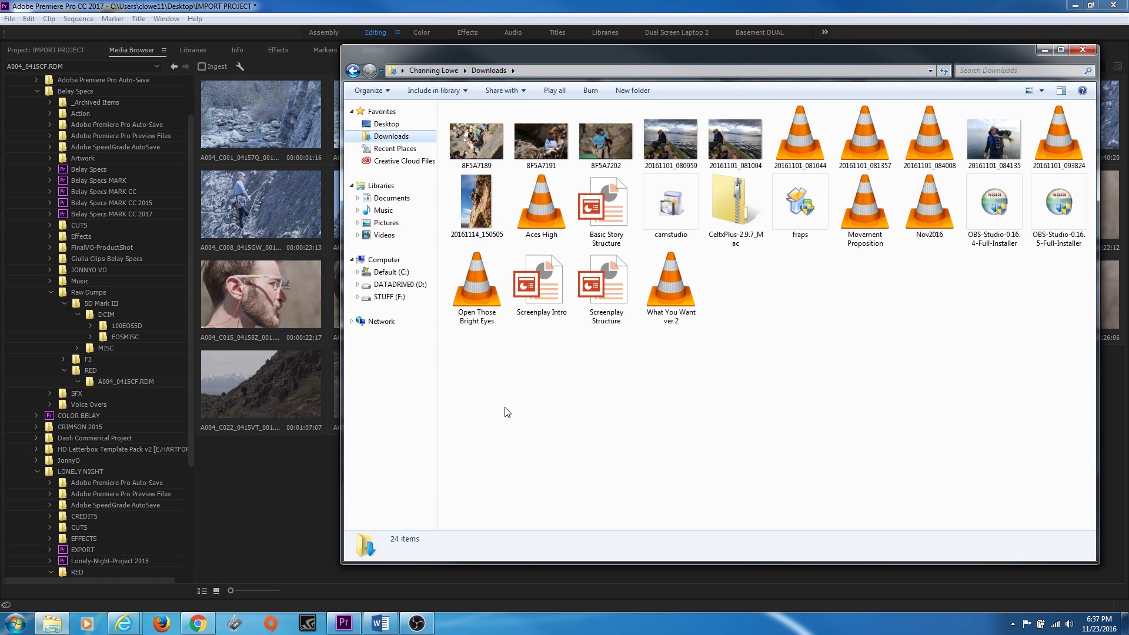
left_click(540, 141)
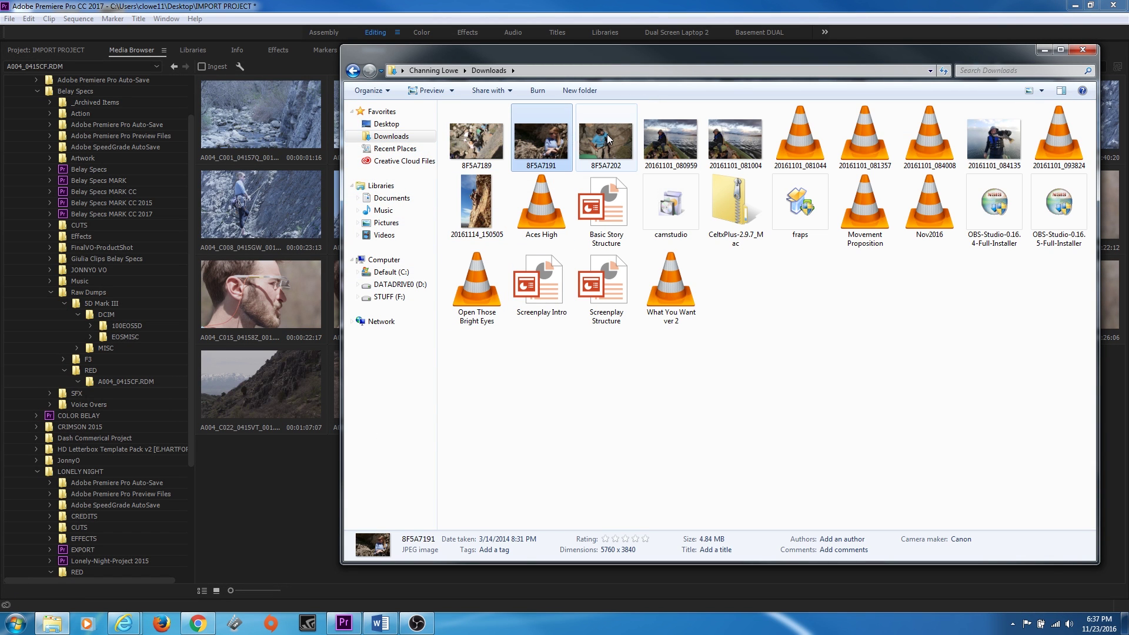
left_click(629, 160)
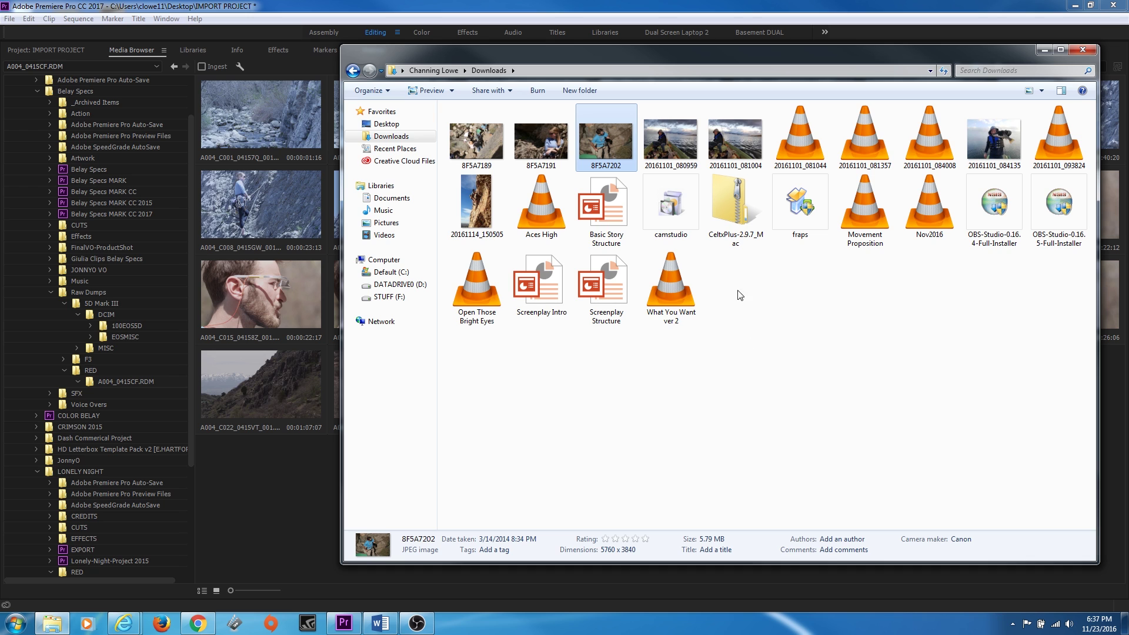
left_click(671, 288)
left_click(478, 277)
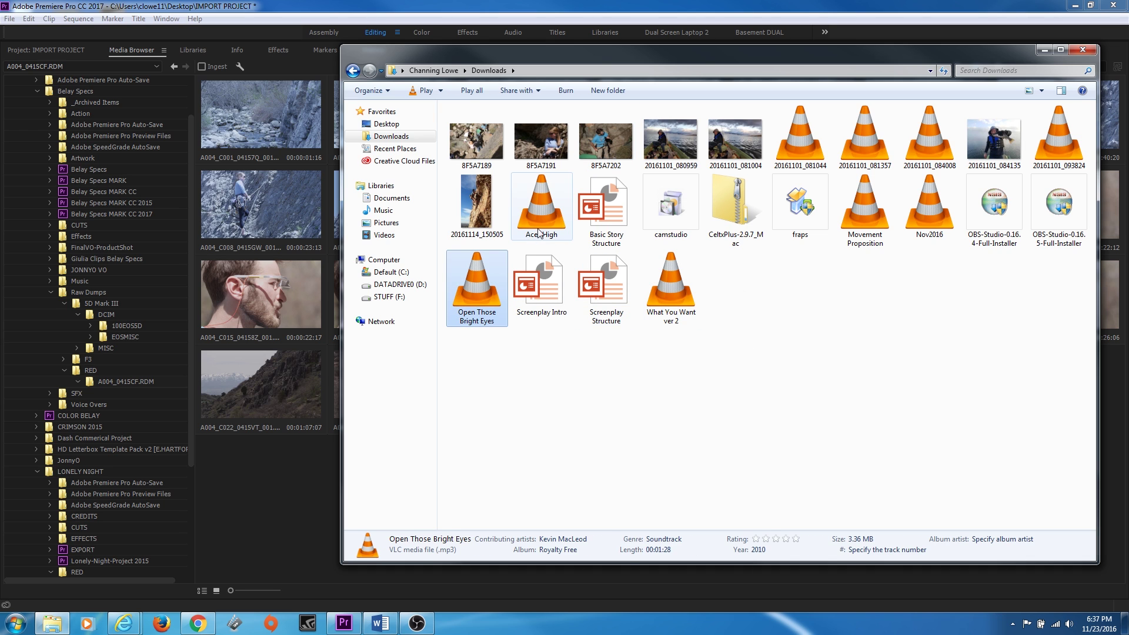
left_click(566, 225)
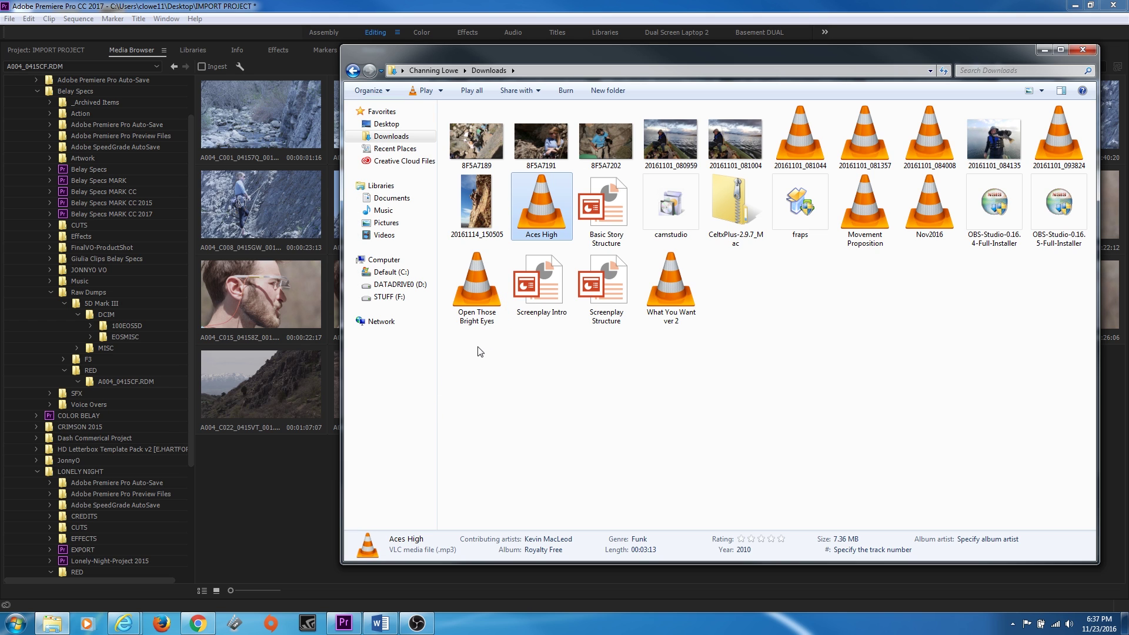
Step: Back in Premiere, enable Ingest and browse to the Belay Specs folder on drive F for a custom primary destination
left_click(304, 463)
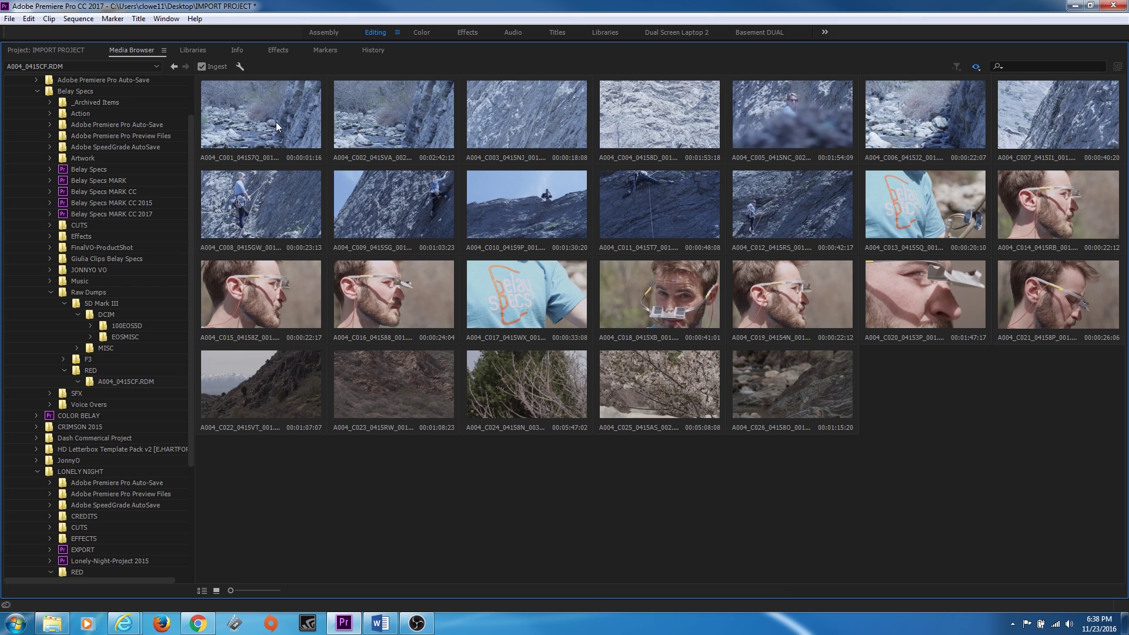
left_click(239, 66)
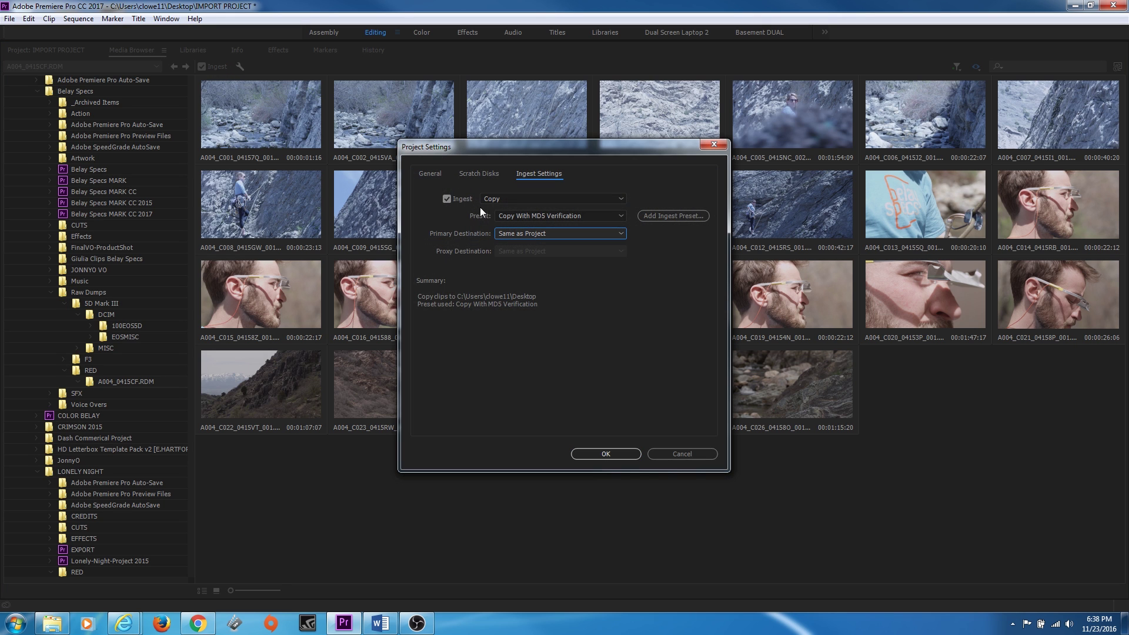
left_click(534, 235)
left_click(544, 284)
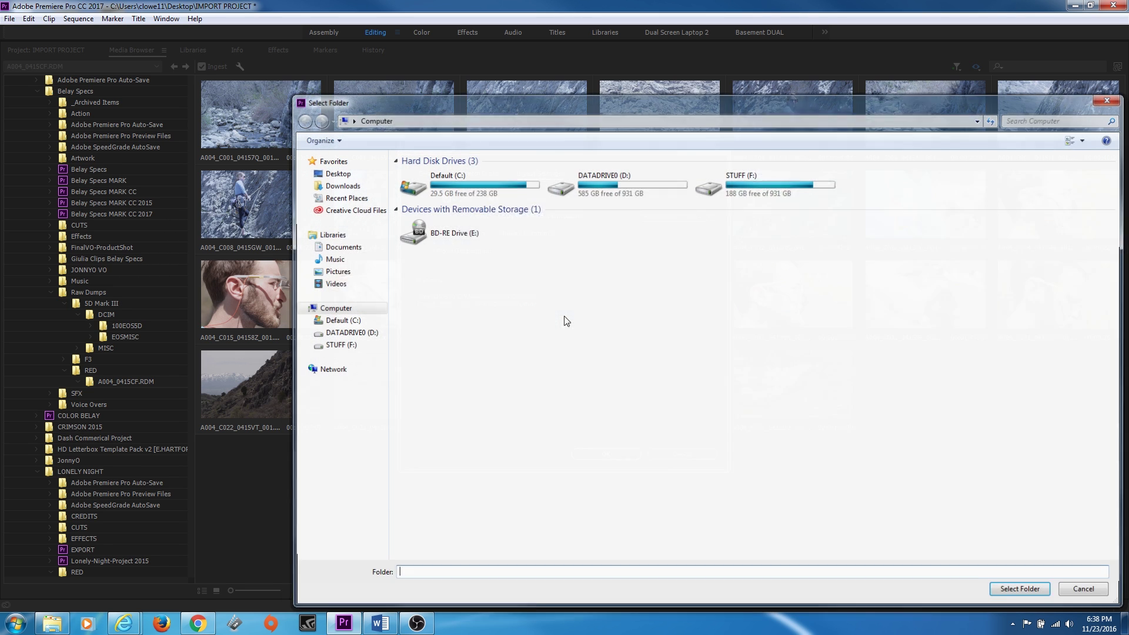
left_click(352, 332)
left_click(337, 345)
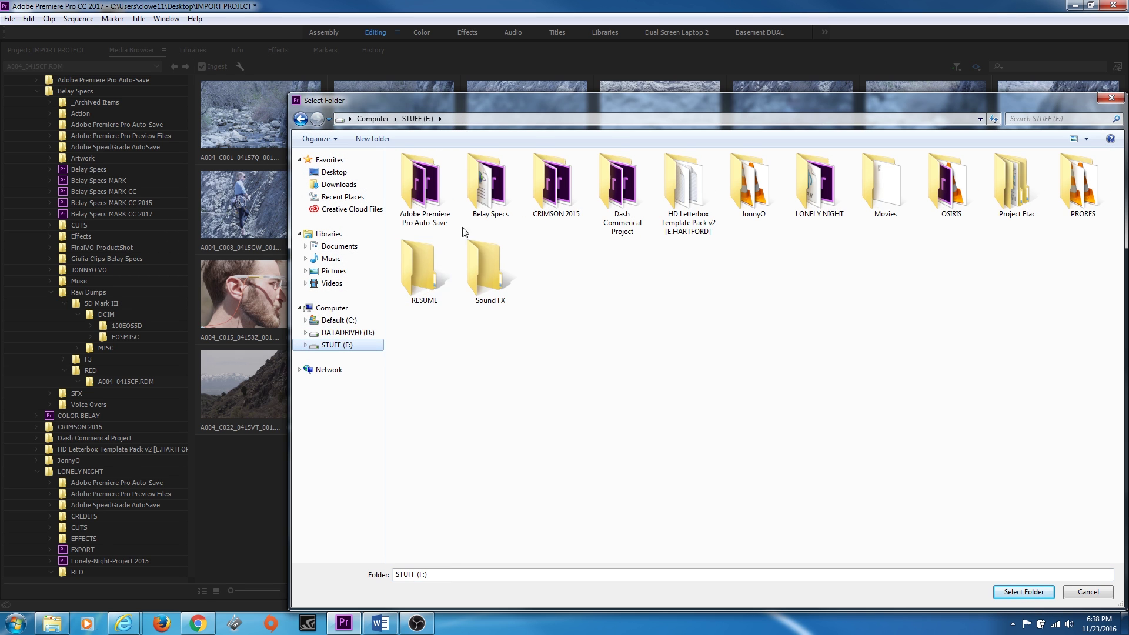
double_click(488, 187)
Step: Create a folder named DOWNLOADED MEDIA in Belay Specs and apply it as the primary ingest destination
right_click(420, 391)
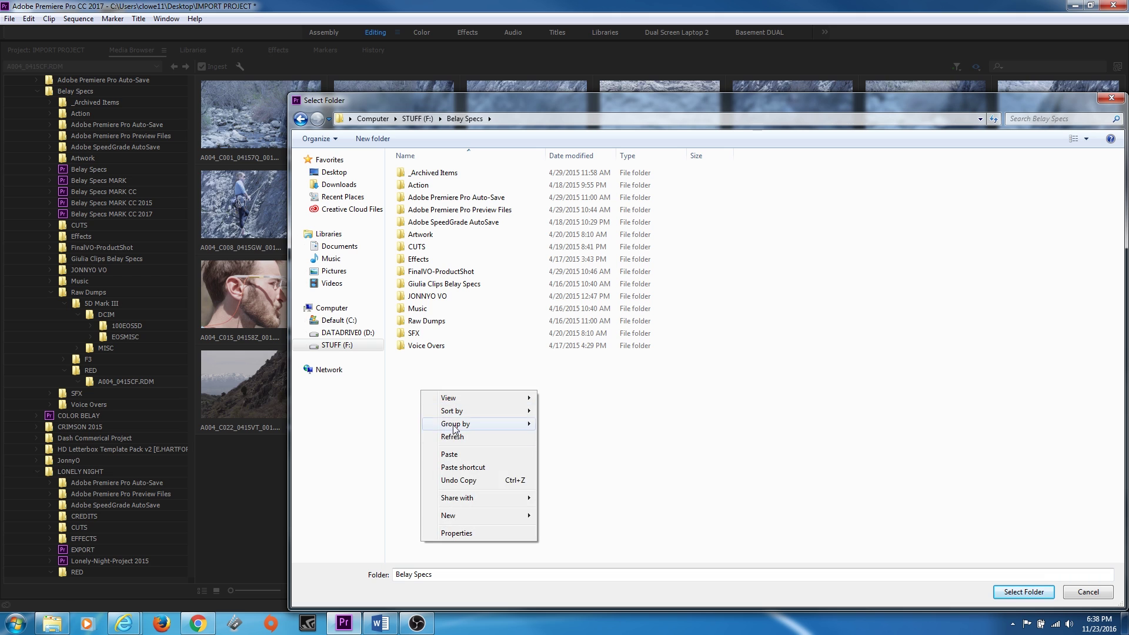
mouse_move(471, 515)
left_click(608, 351)
type("DOWNLOADED MEDIA")
key("Return")
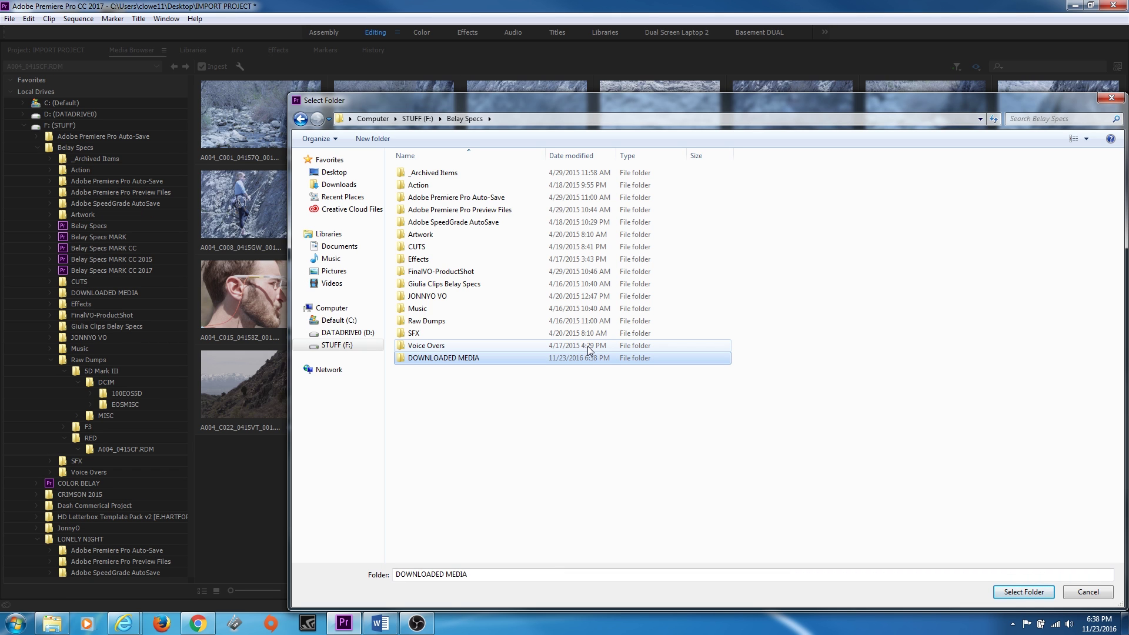
left_click(1001, 594)
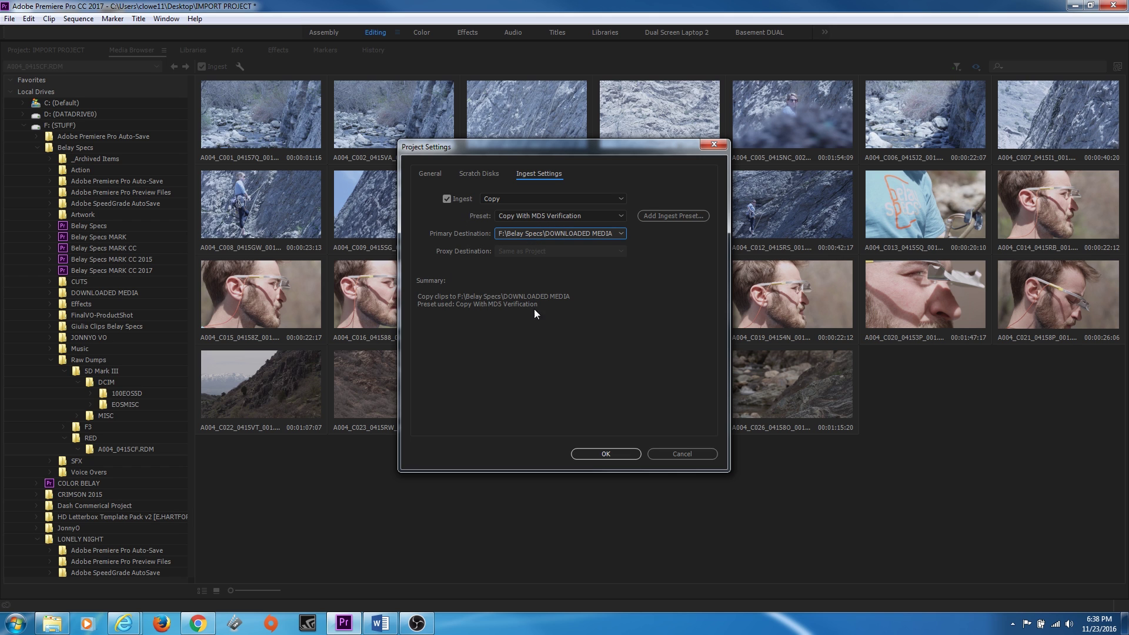
left_click(605, 454)
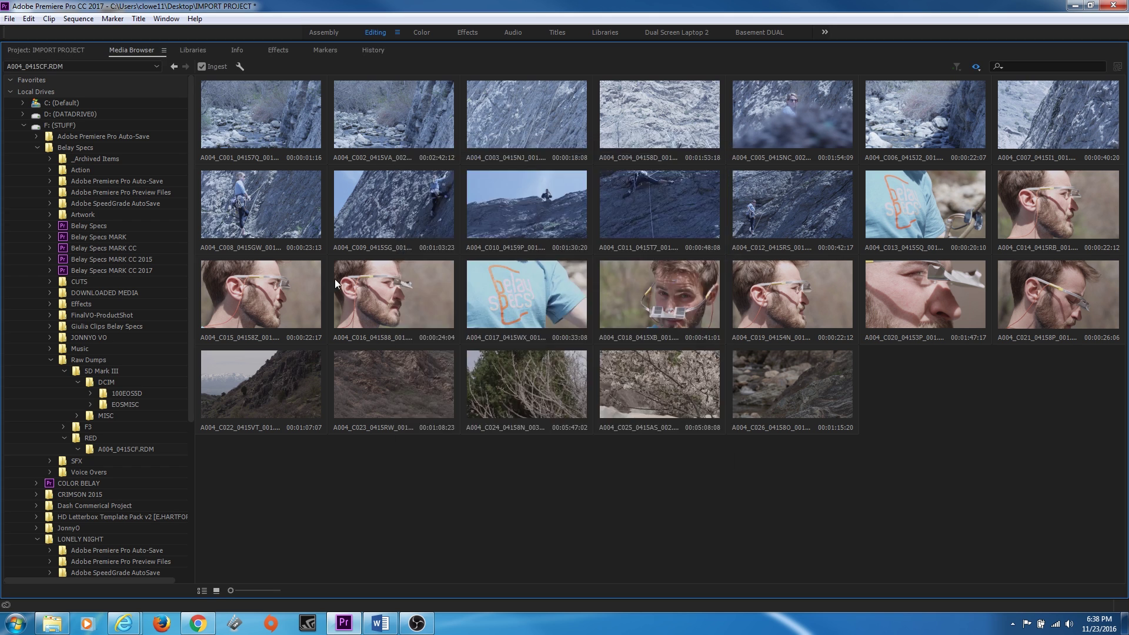
Step: Browse to the user's Downloads folder on drive C and set the displayed file types to All Supported Files
left_click(23, 103)
left_click(47, 171)
key("Right")
key("Down")
key("Right")
key("Down")
key("Down")
key("Down")
key("Down")
key("Down")
key("Down")
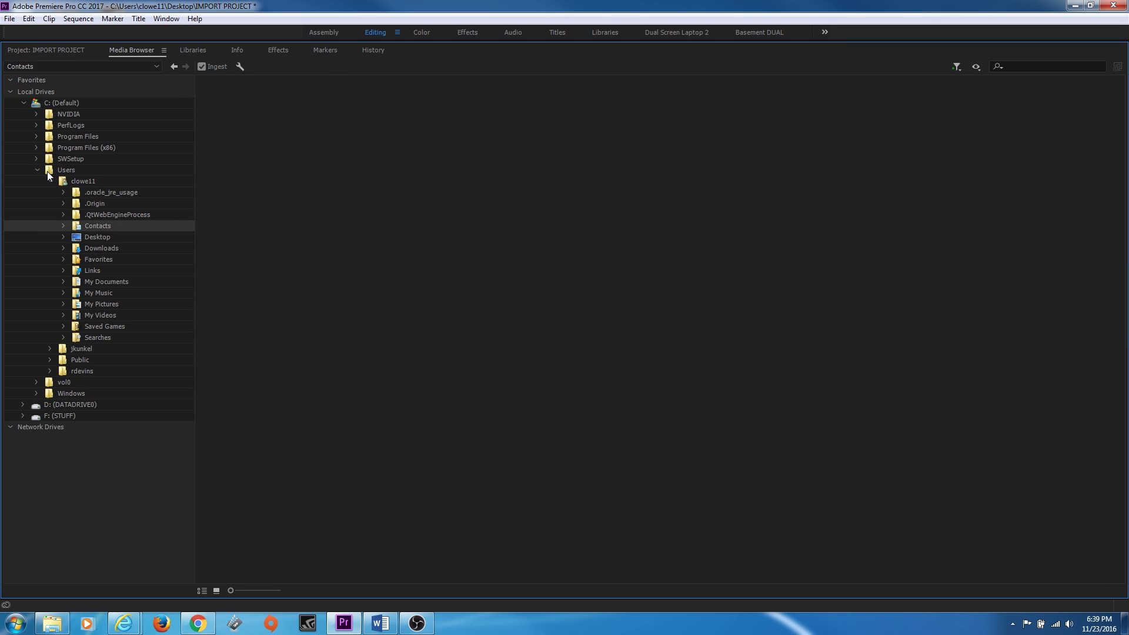
key("Right")
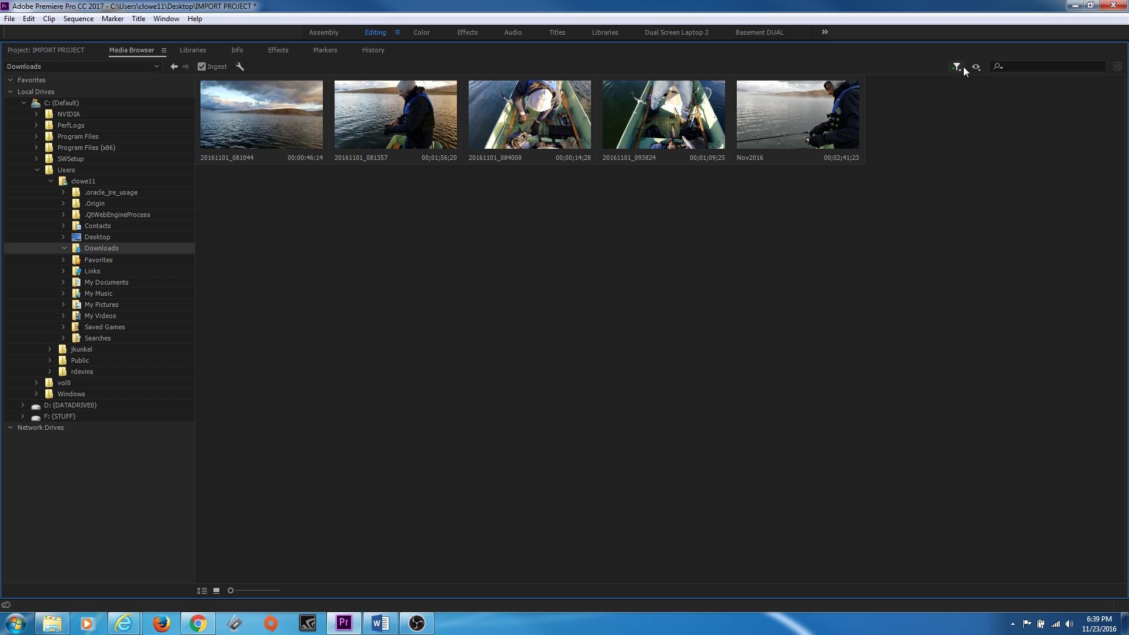
left_click(960, 66)
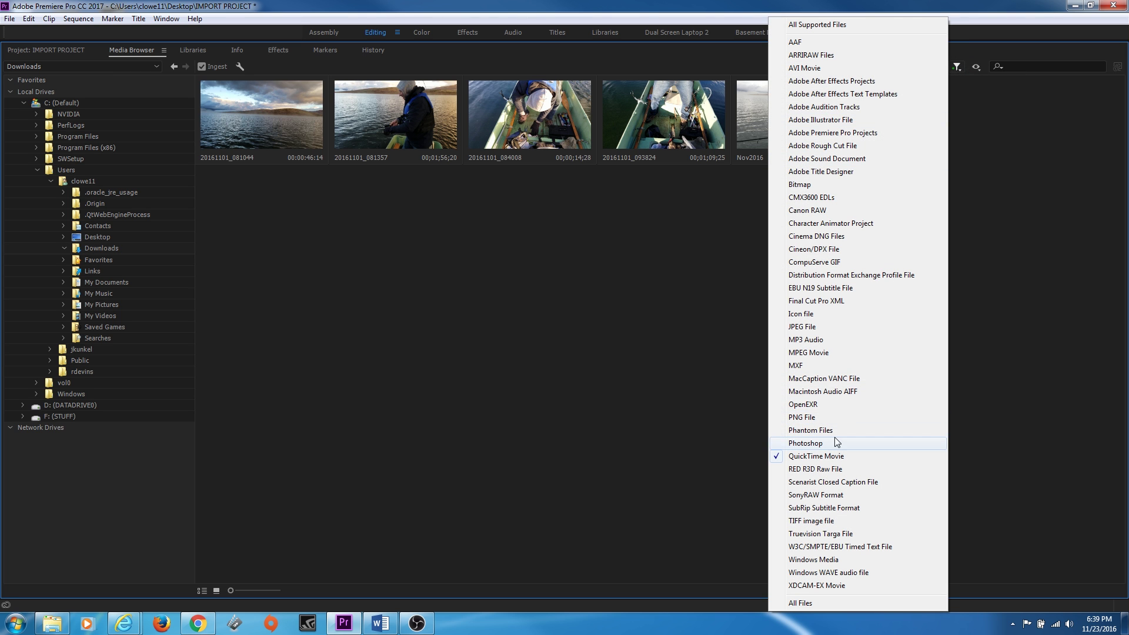
left_click(823, 25)
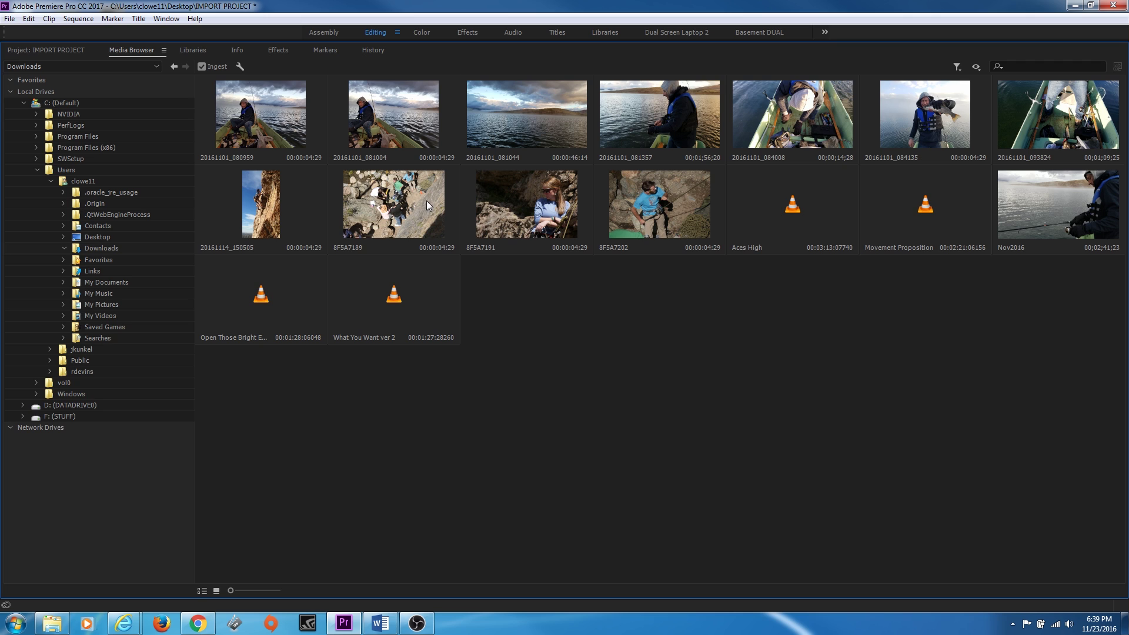
Step: Import the stills 8F5A7189, 8F5A7191 and 8F5A7202 and the music files Aces High, Movement Proposition, What You Want ver 2 and Open Those Bright Eyes
left_click(425, 202)
left_click(506, 189, "ctrl")
left_click(662, 203, "ctrl")
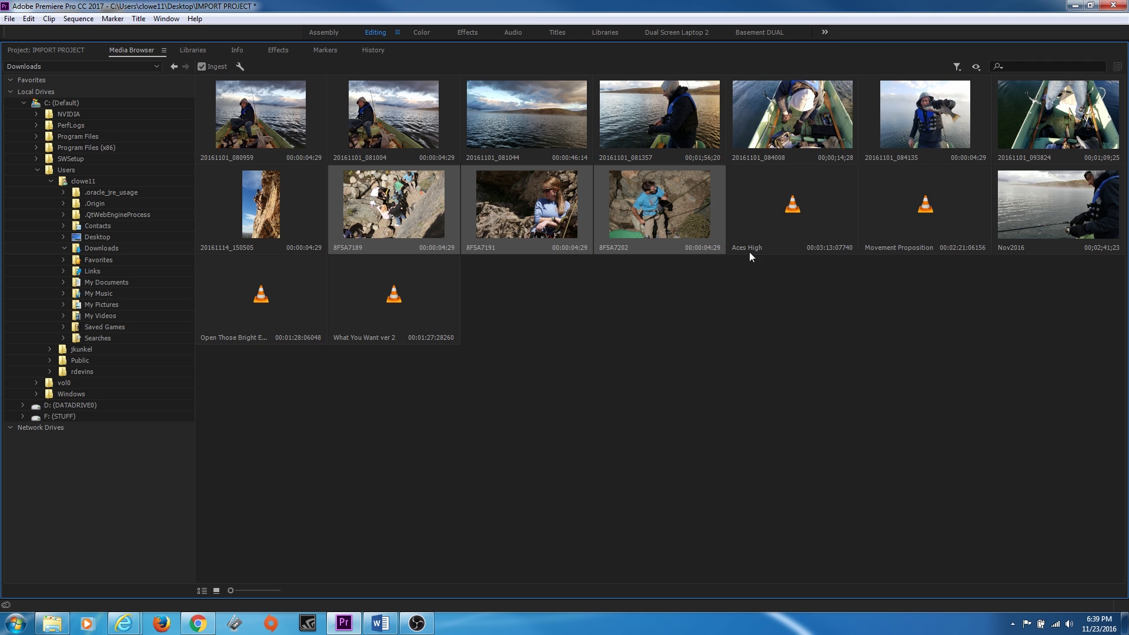
left_click(774, 238, "ctrl")
left_click(929, 206, "ctrl")
left_click(372, 300, "ctrl")
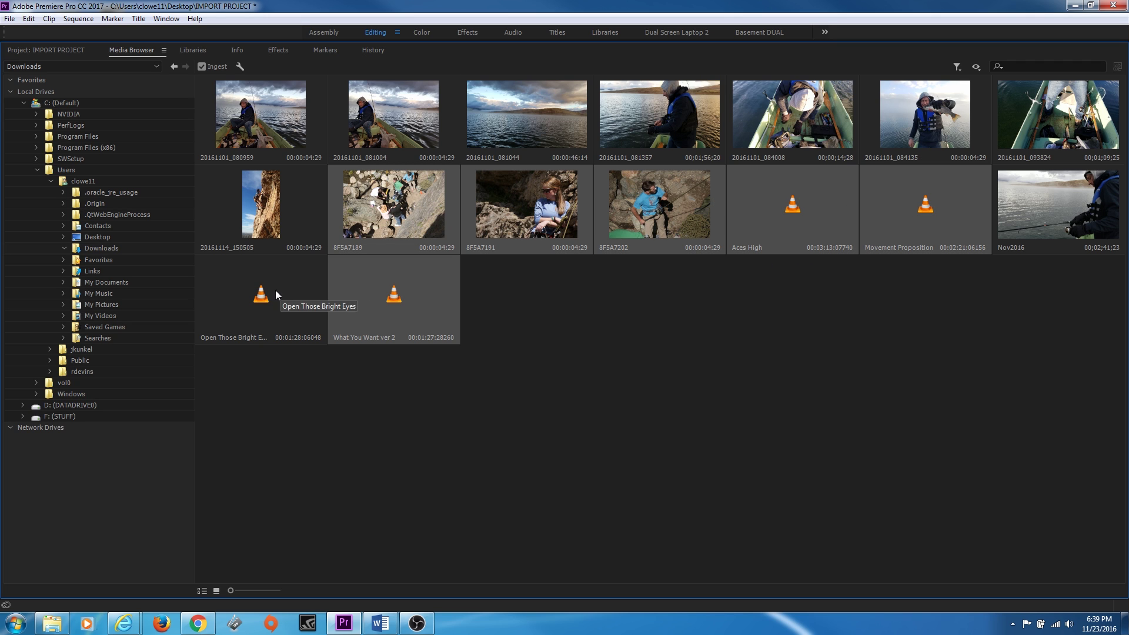
left_click(279, 290, "ctrl")
right_click(382, 228)
left_click(412, 248)
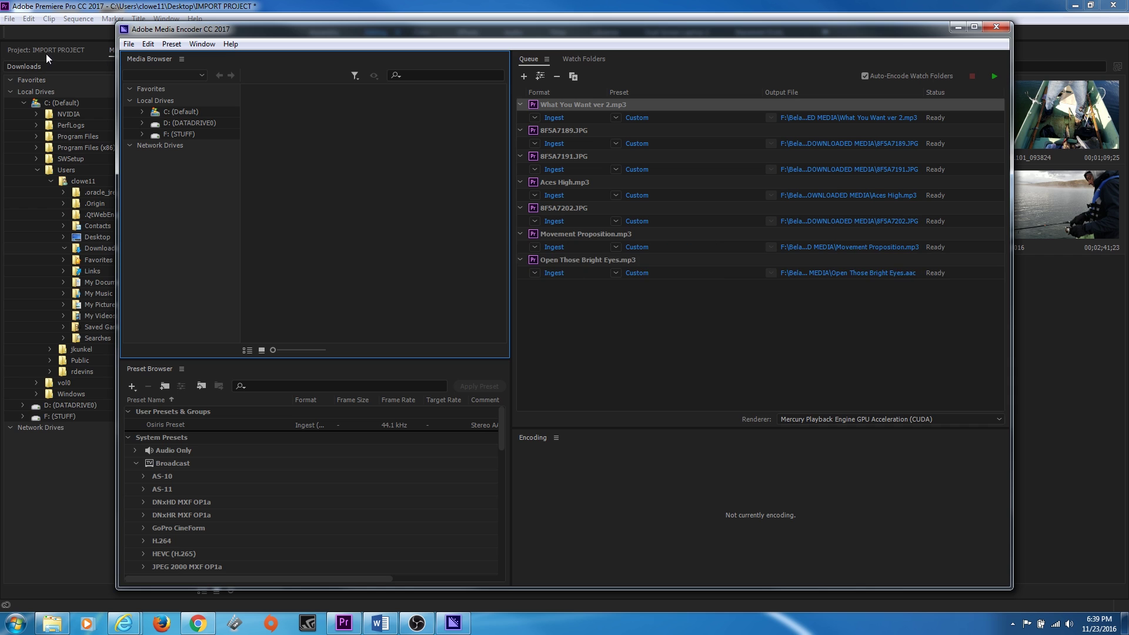
Step: Show the imported project items, and open F:\Belay Specs\DOWNLOADED MEDIA in Windows Explorer to check the copied files
left_click(44, 51)
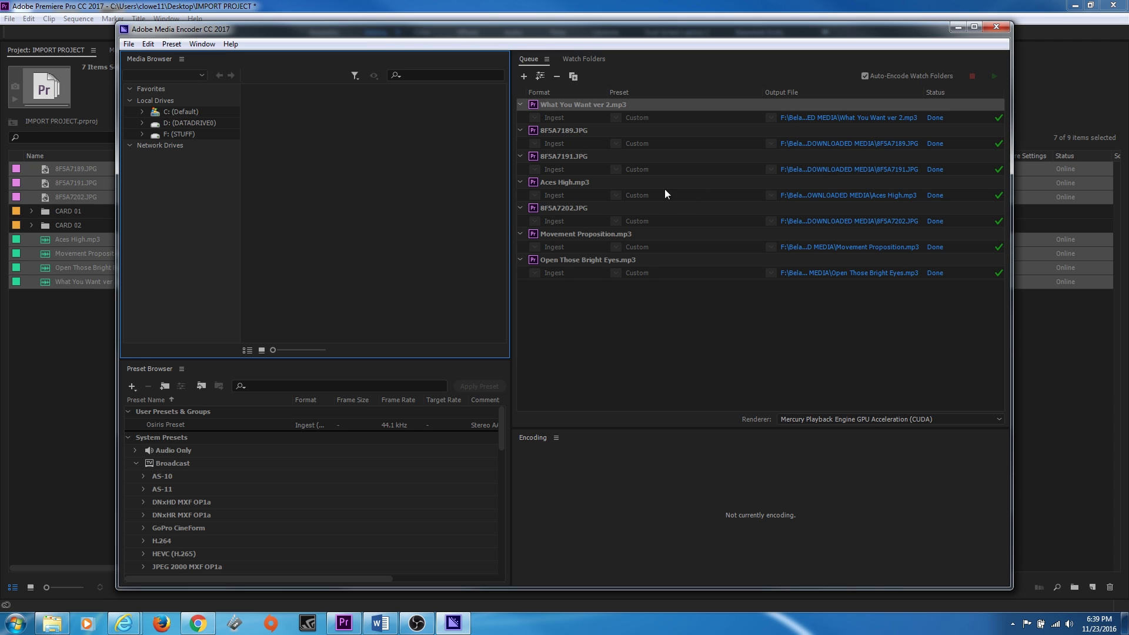
left_click(956, 27)
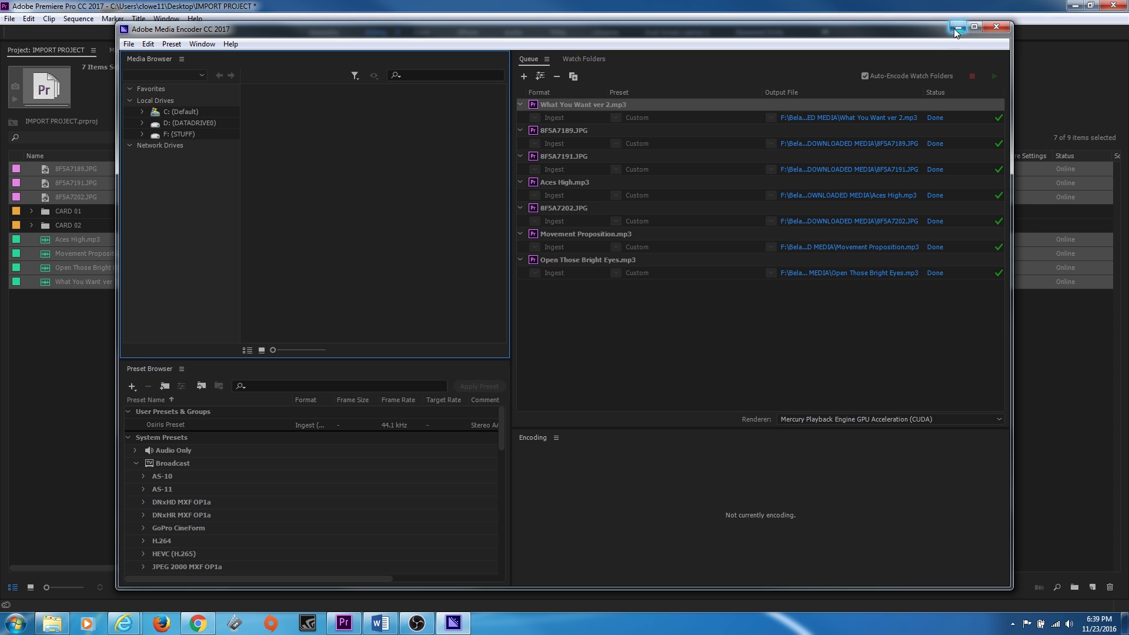
left_click(1072, 6)
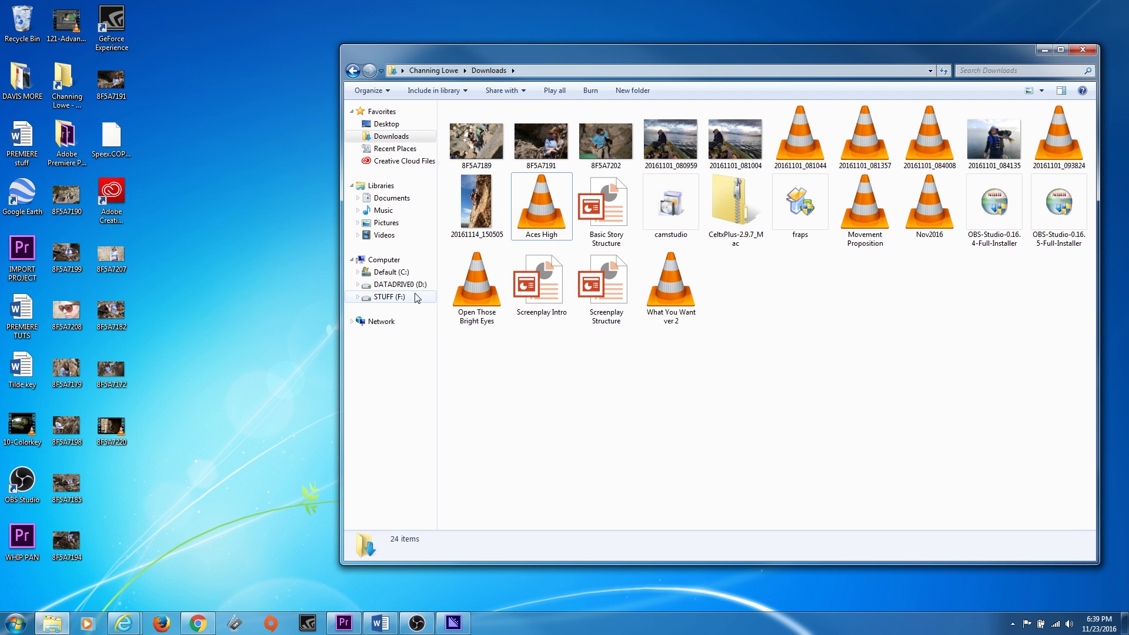
left_click(389, 297)
double_click(540, 136)
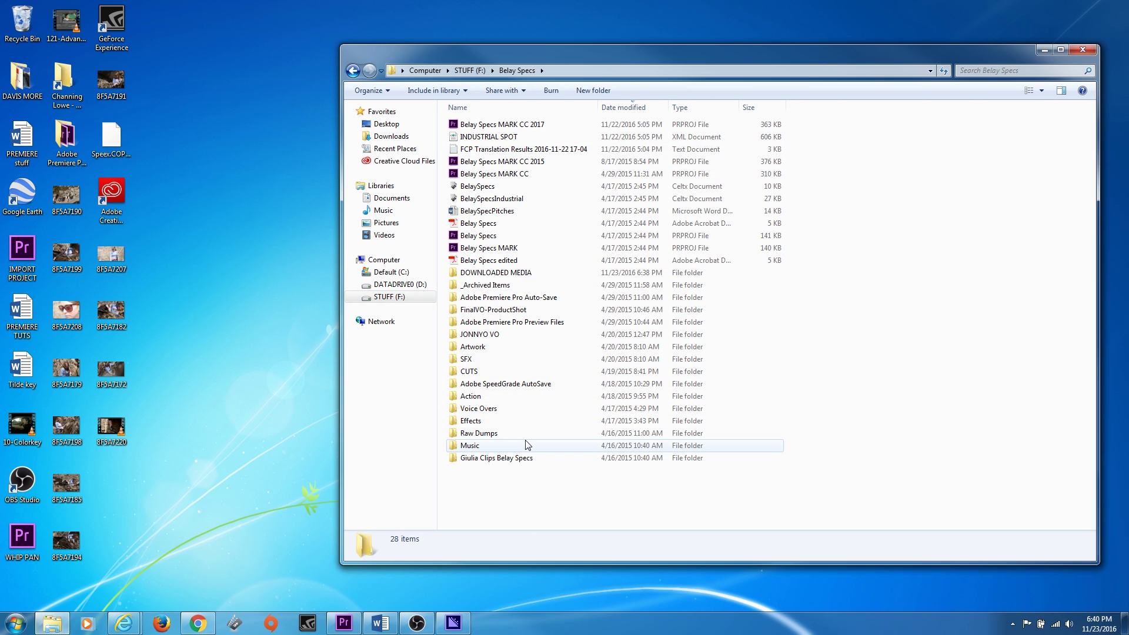
double_click(497, 273)
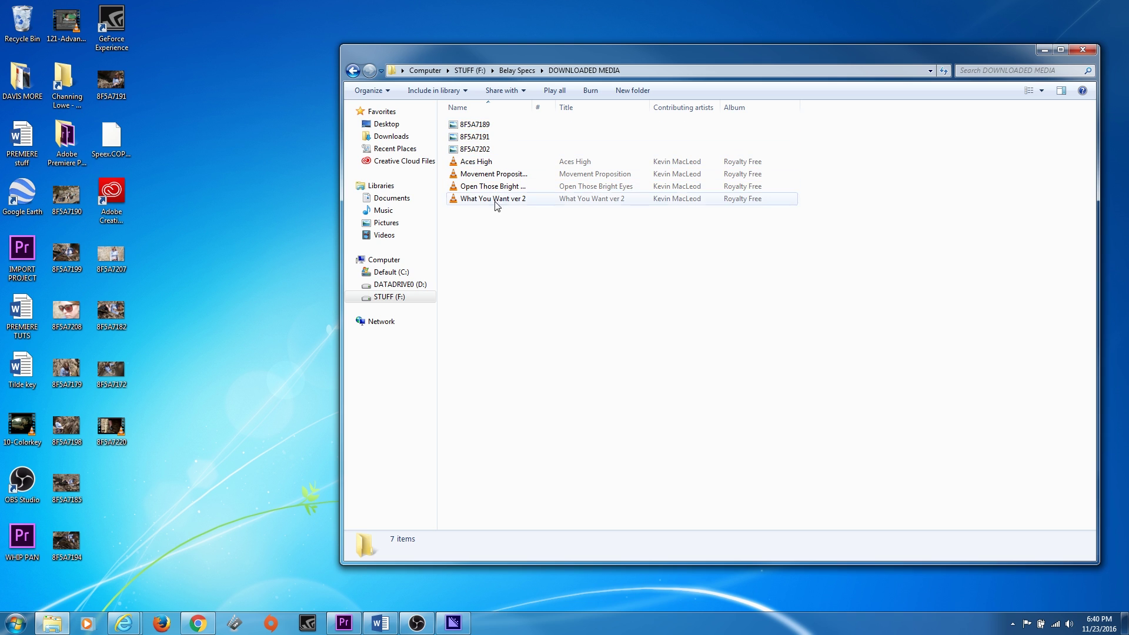
Step: Switch back to Premiere, turn off Ingest and restore the full editing layout with the project items shown
left_click(344, 622)
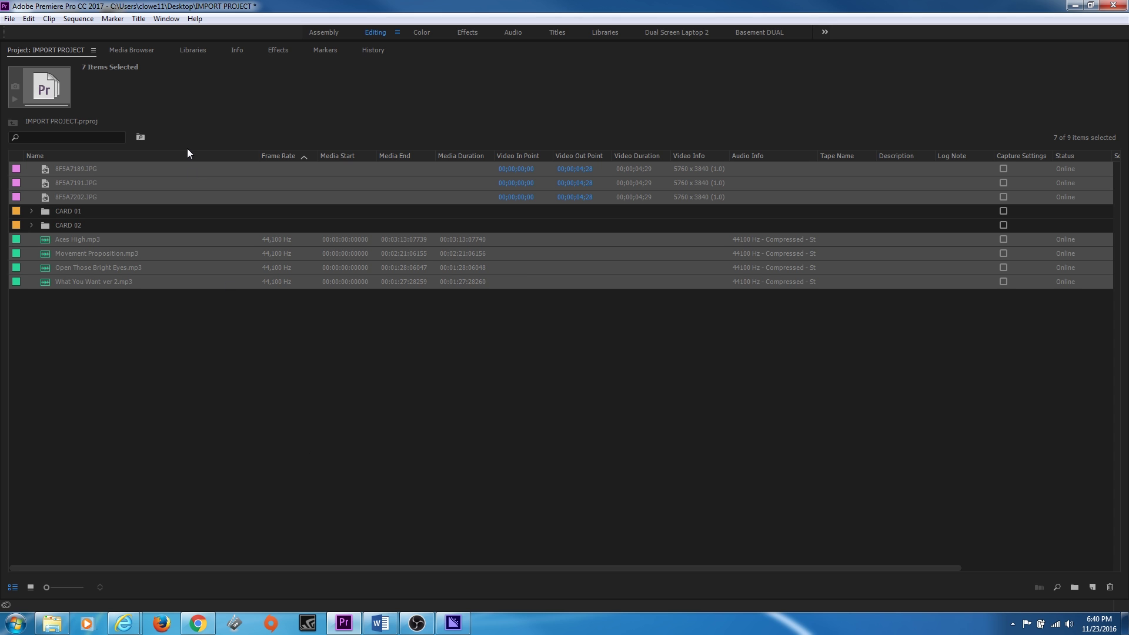
left_click(134, 52)
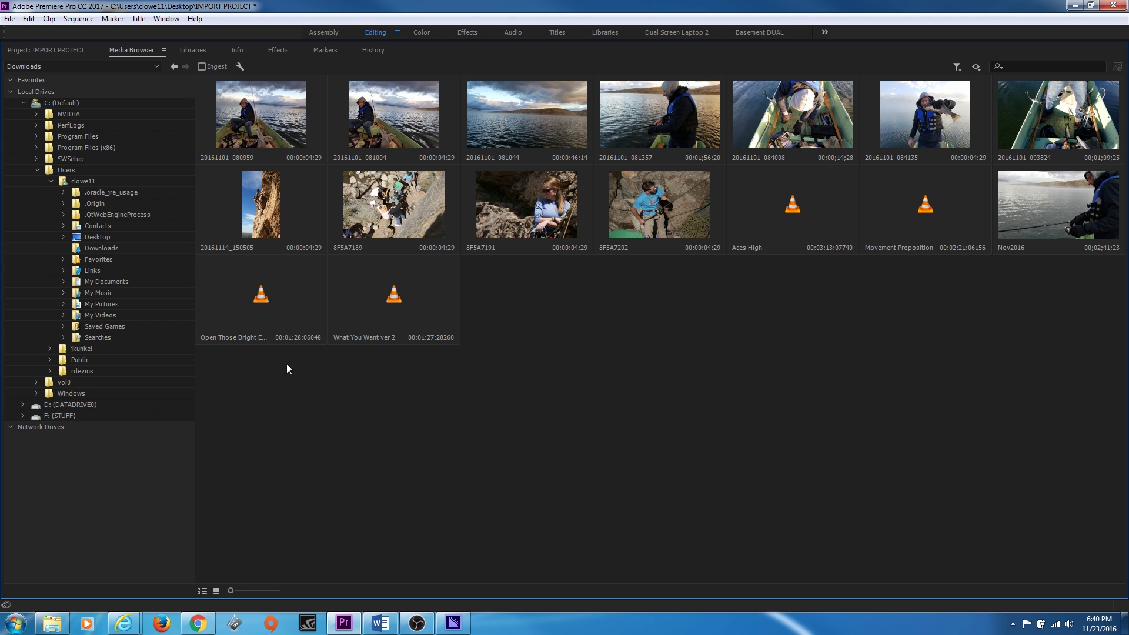
key("grave")
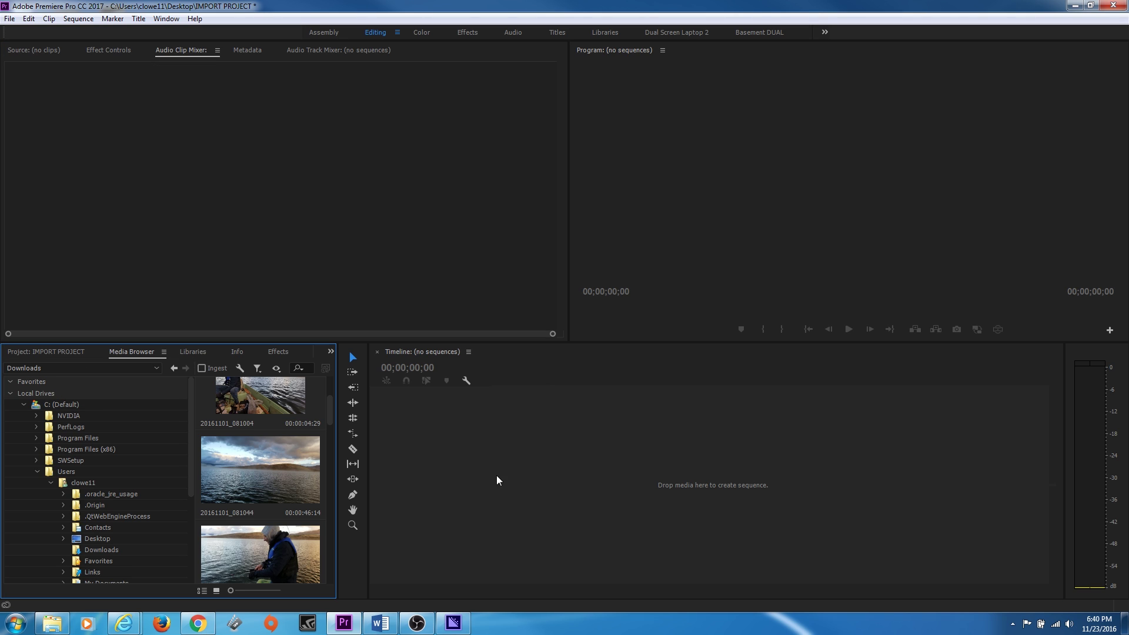
left_click(46, 351)
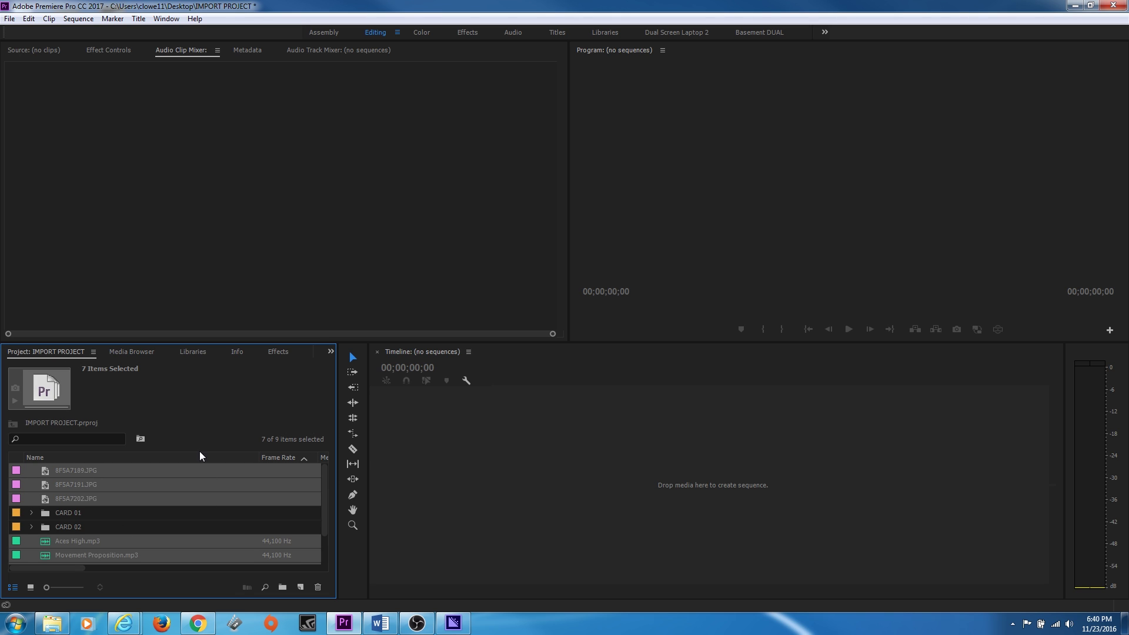